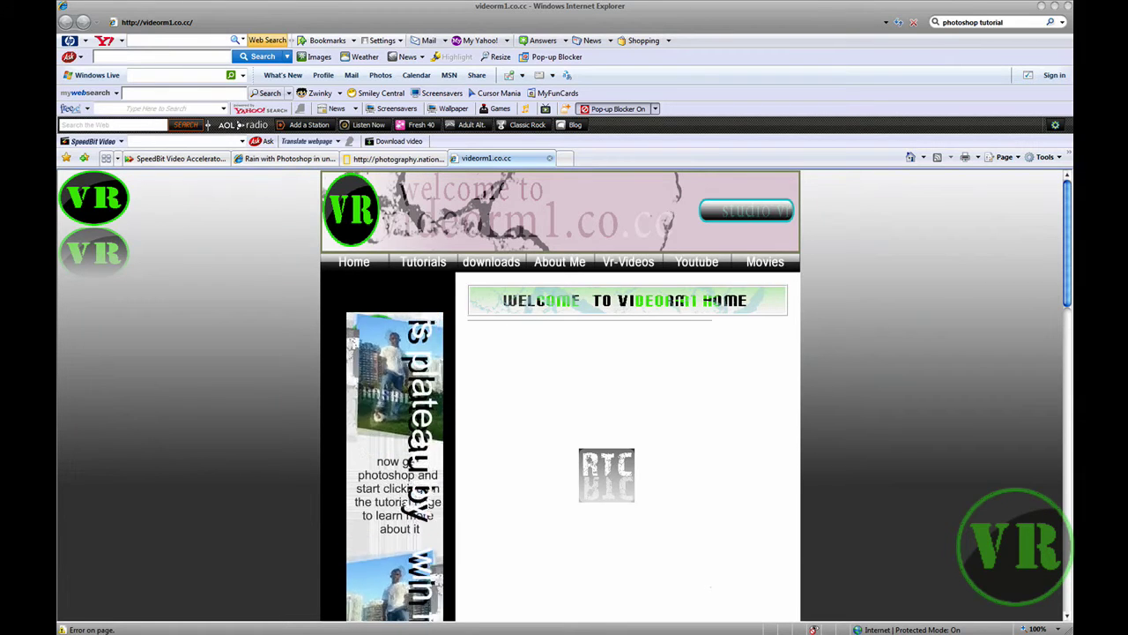
- Compare the sun-rays forest in Untitled-1 with the plain Untitled-2, ending on Untitled-1
key(super)
click(398, 628)
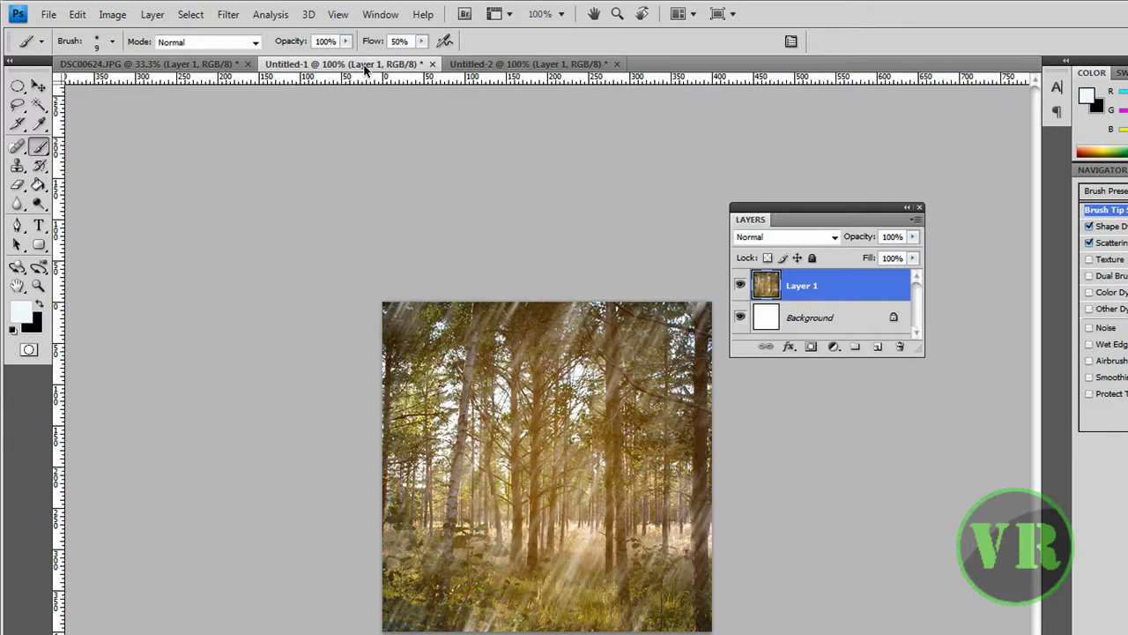
click(361, 70)
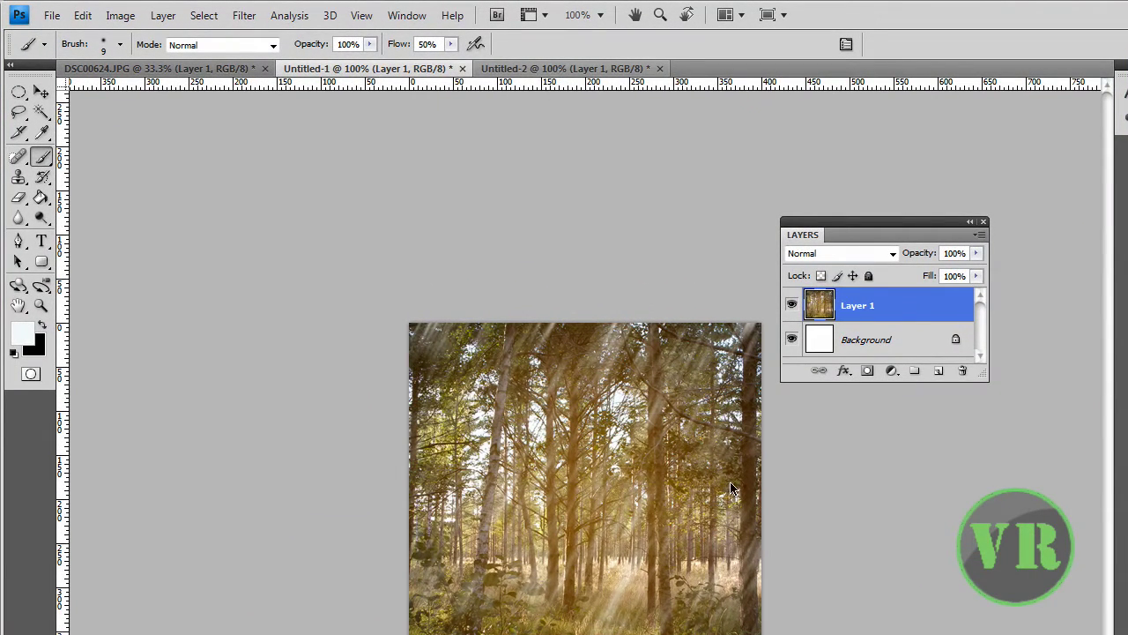
click(613, 71)
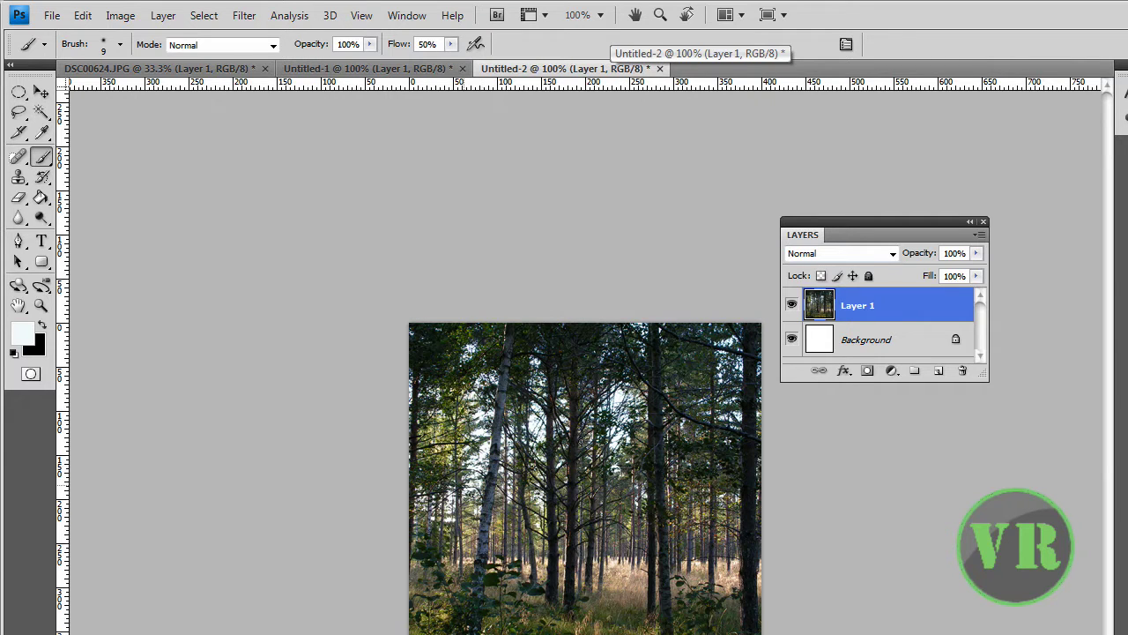
click(408, 76)
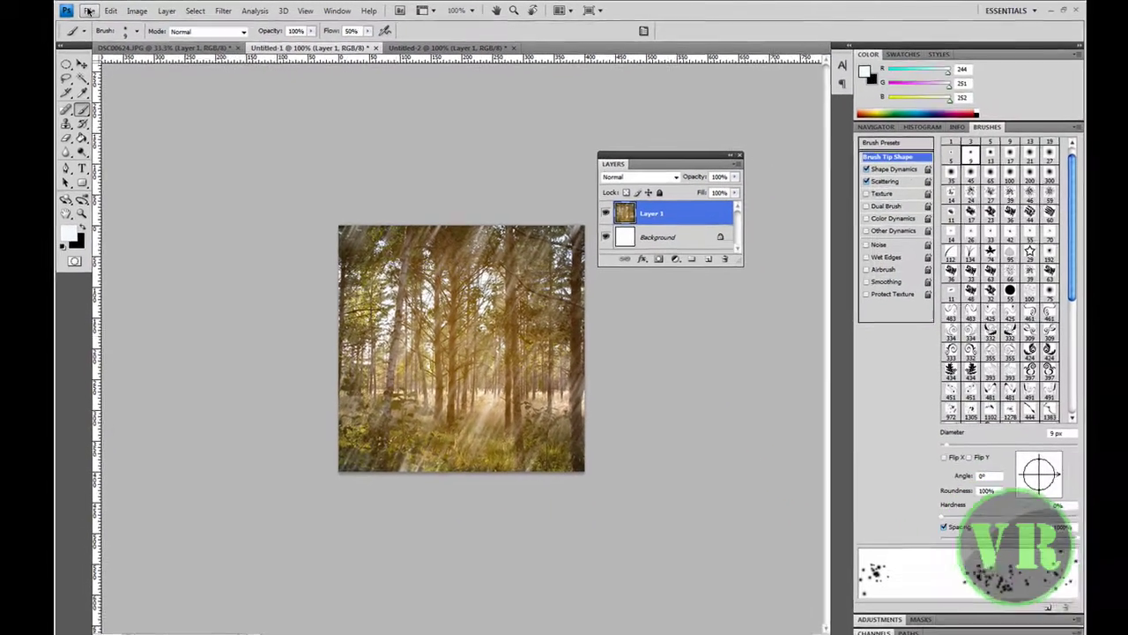
- Open the forest photo 01 from Pictures1, after cancelling a new blank document
click(52, 15)
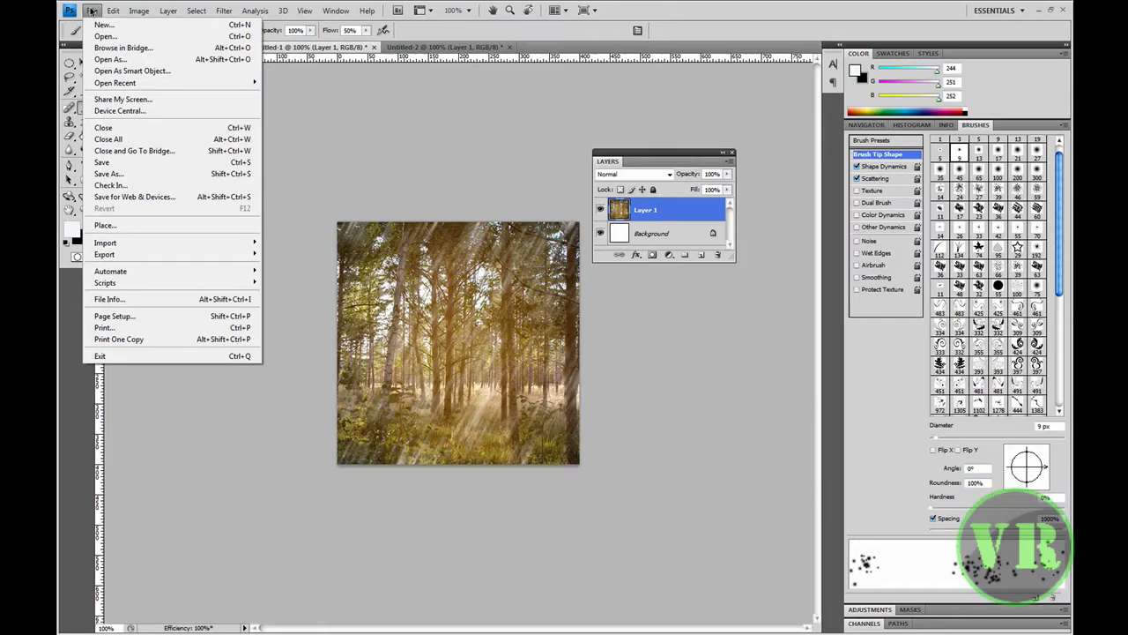
click(98, 25)
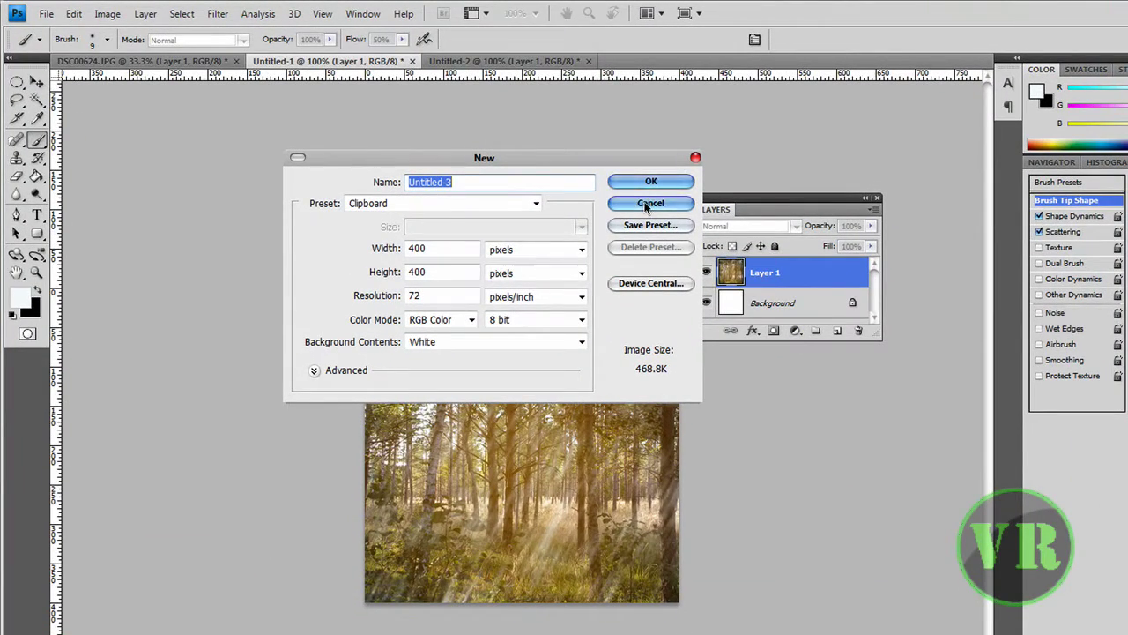
click(650, 203)
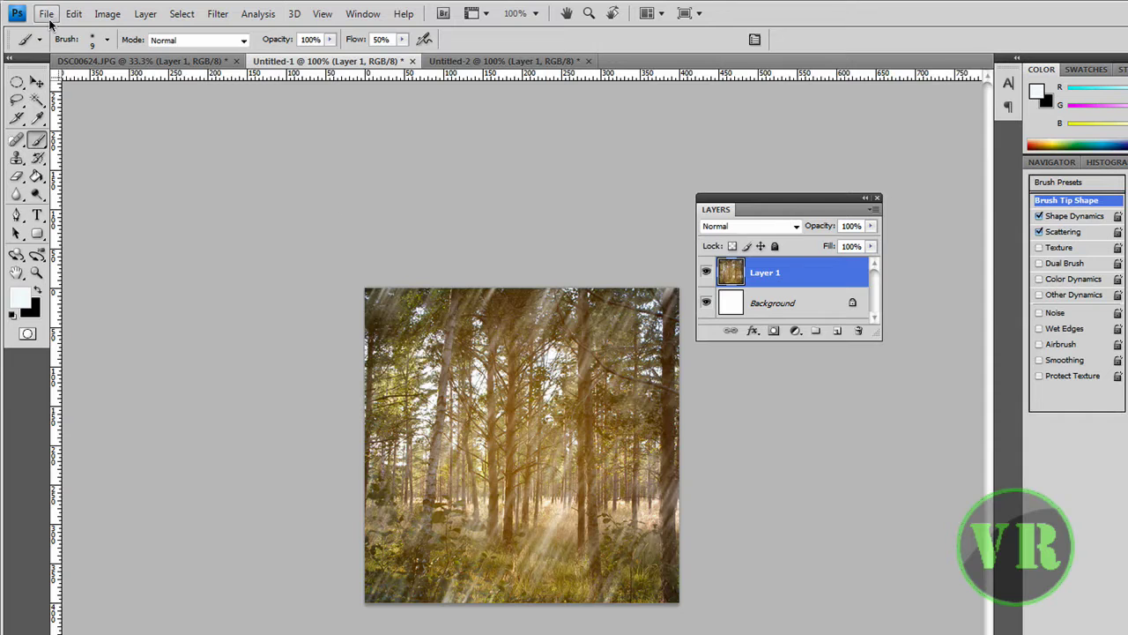
click(47, 15)
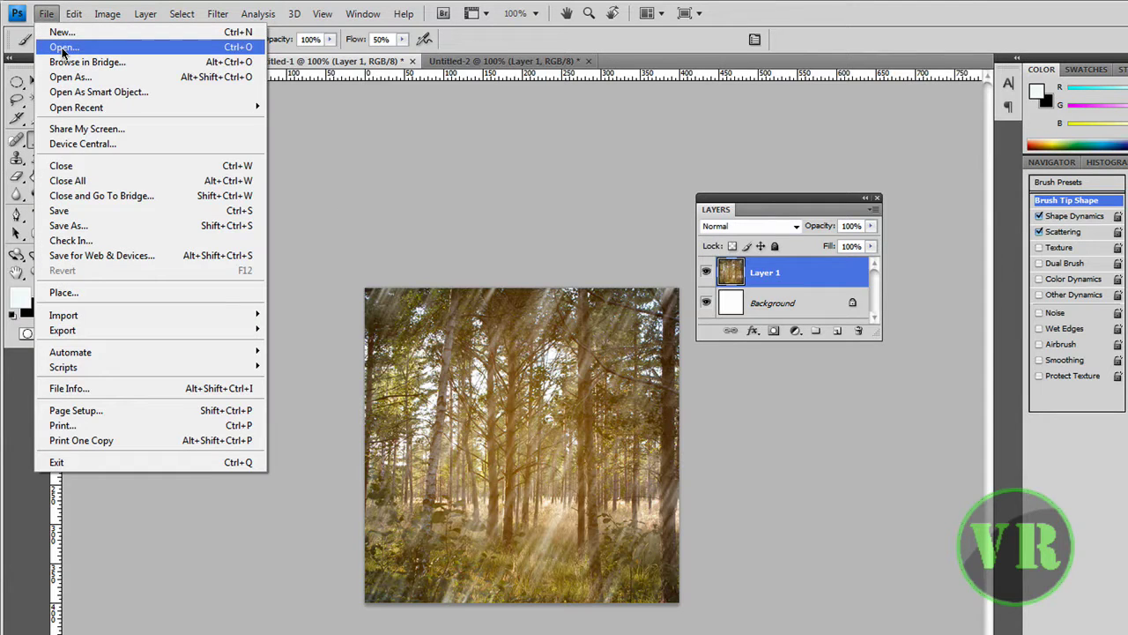
click(60, 47)
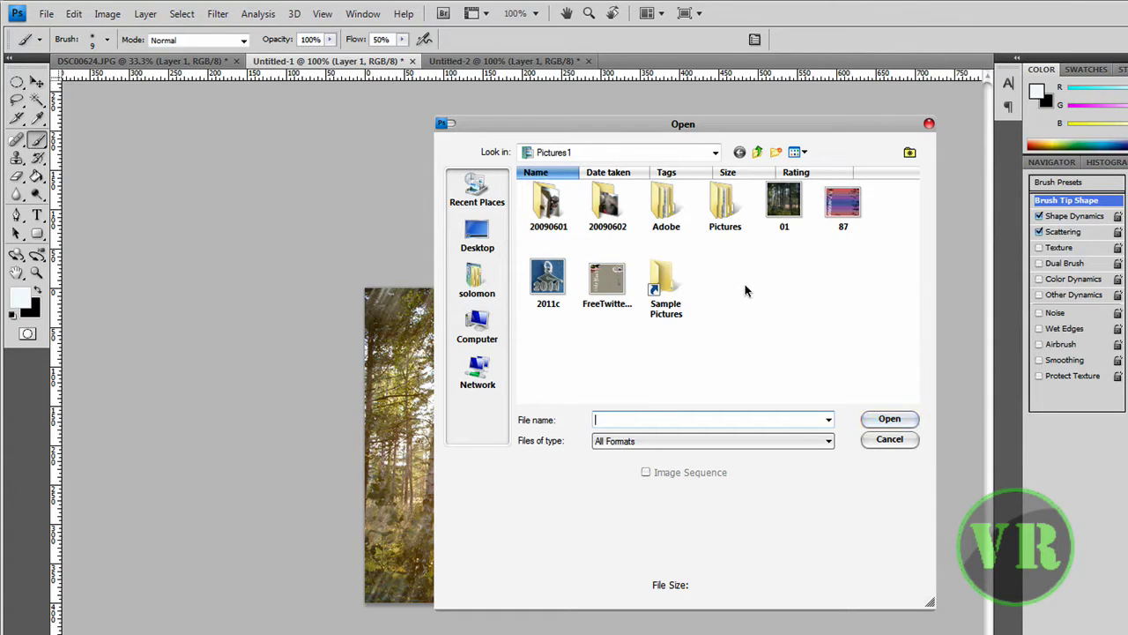
click(787, 208)
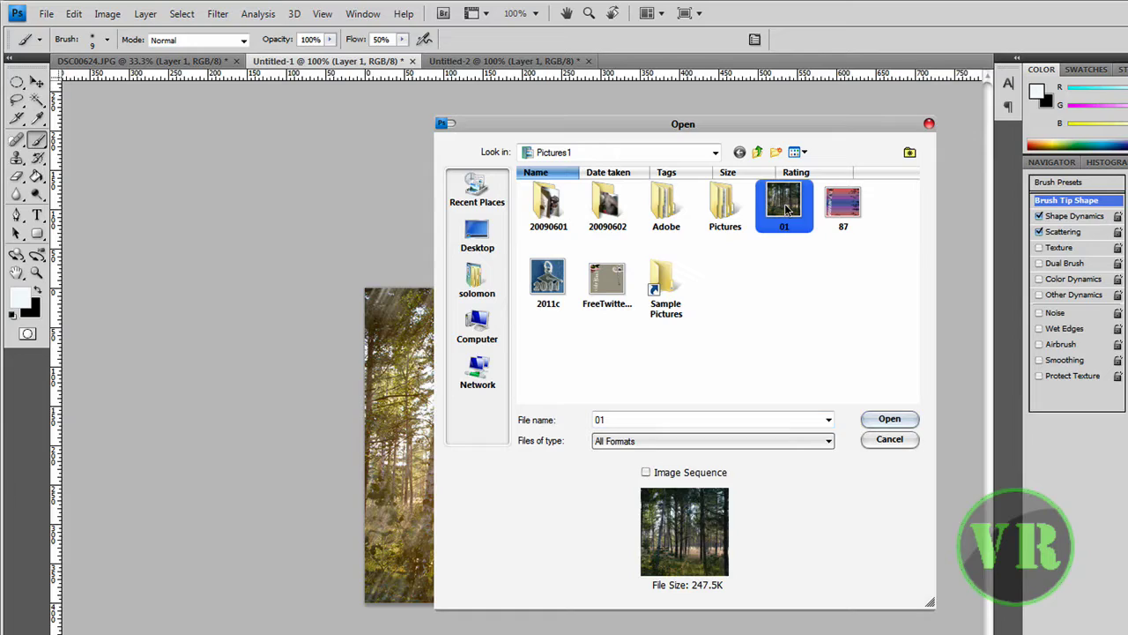
click(898, 421)
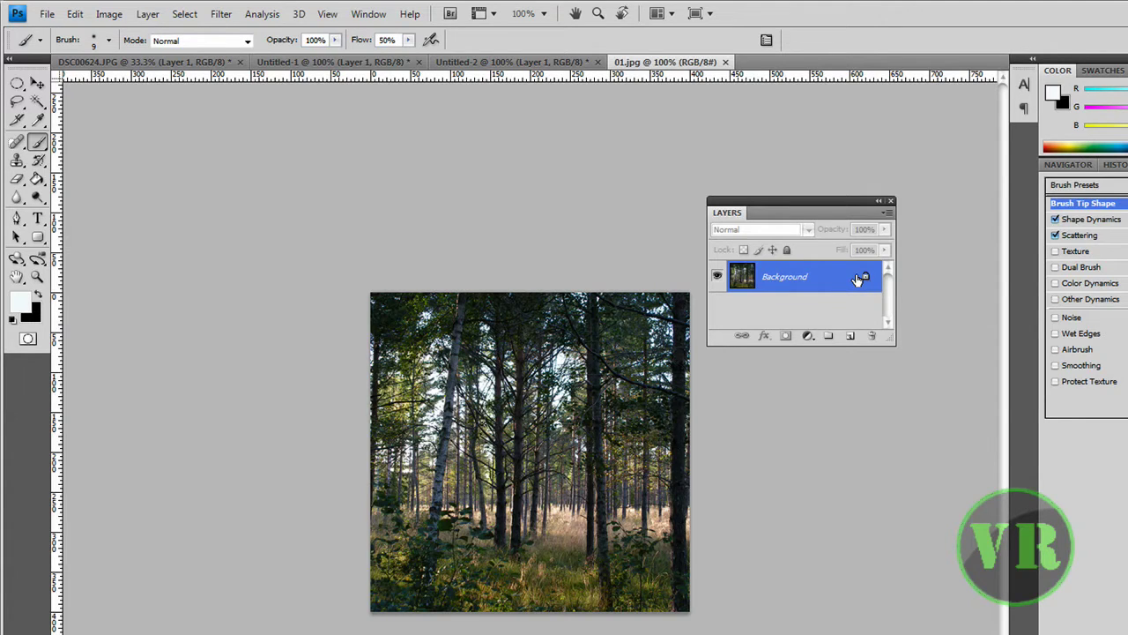
- Convert the Background into Layer 0, add an empty Layer 1, and move the Layers panel lower
double_click(860, 278)
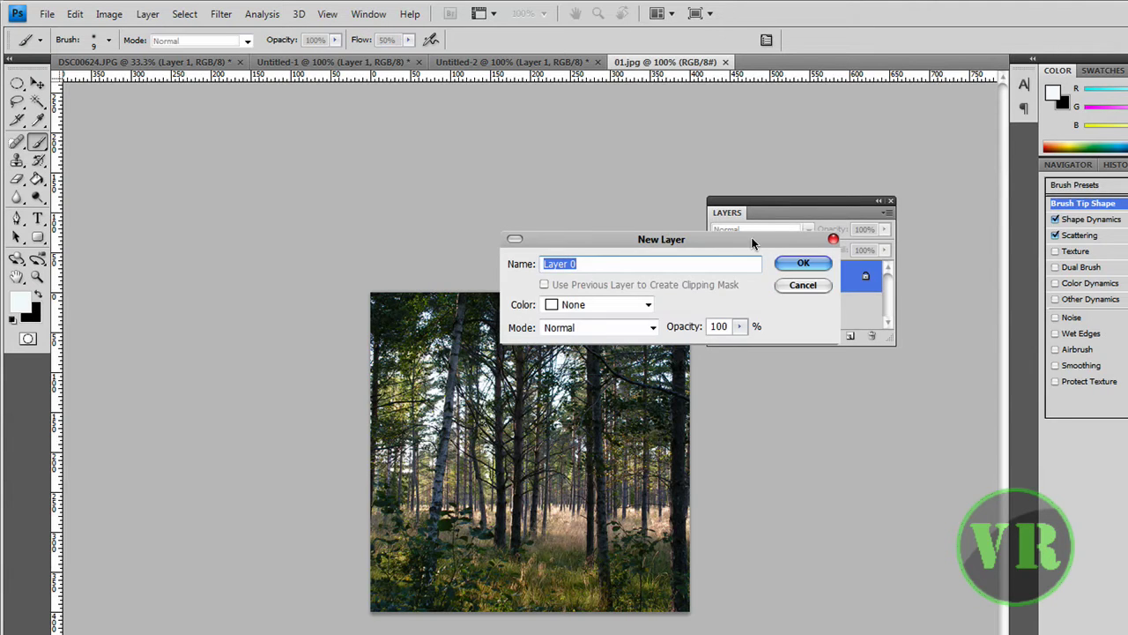
click(799, 259)
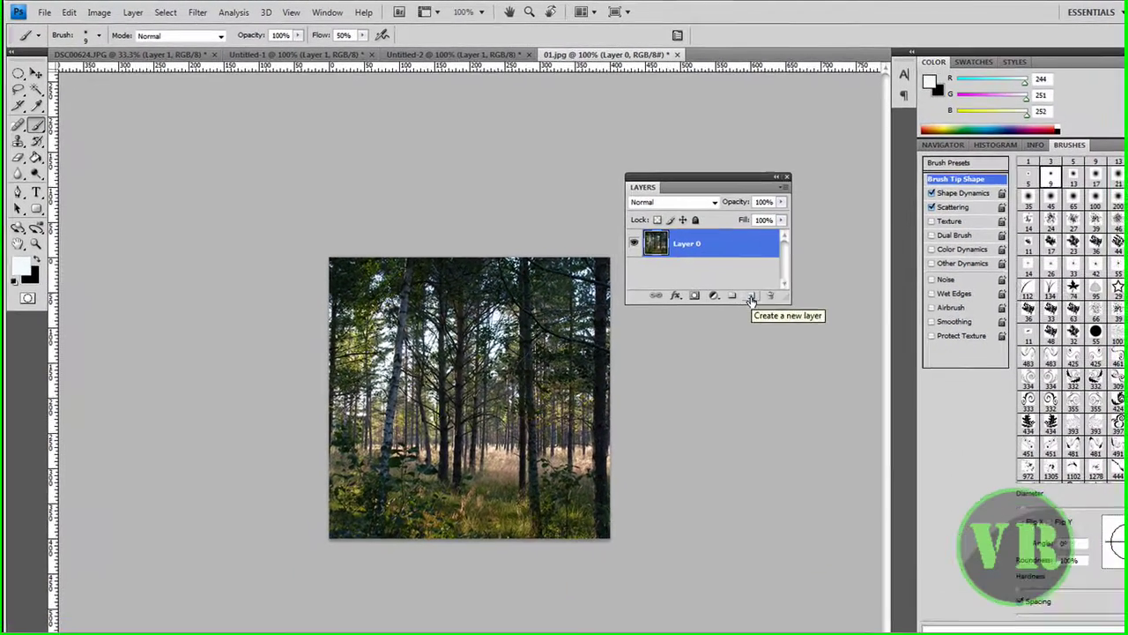
click(701, 257)
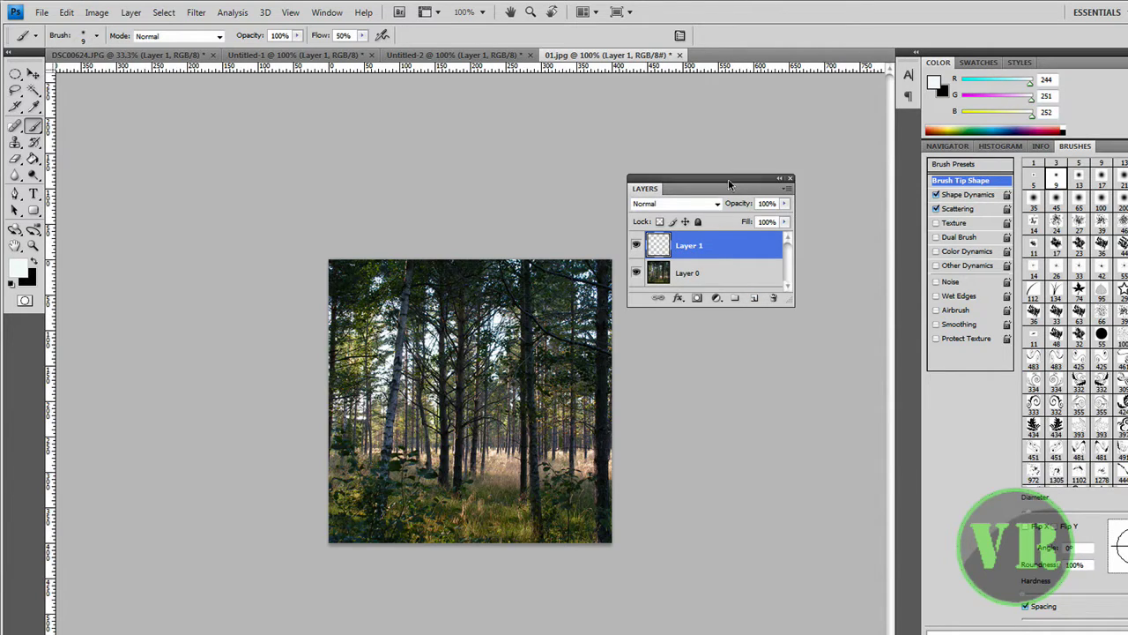
drag(729, 182, 806, 301)
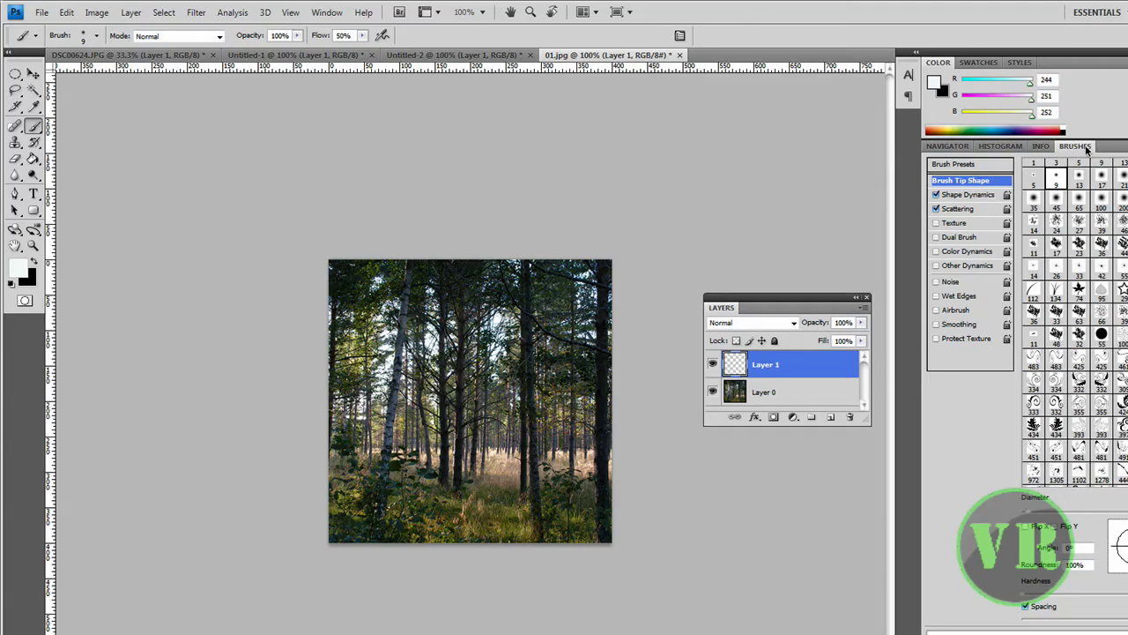
- Bring the Brushes tab to the front of its group and float it beside the photo
mouse_move(1087, 146)
mouse_down()
mouse_move(909, 156)
mouse_move(668, 146)
mouse_up()
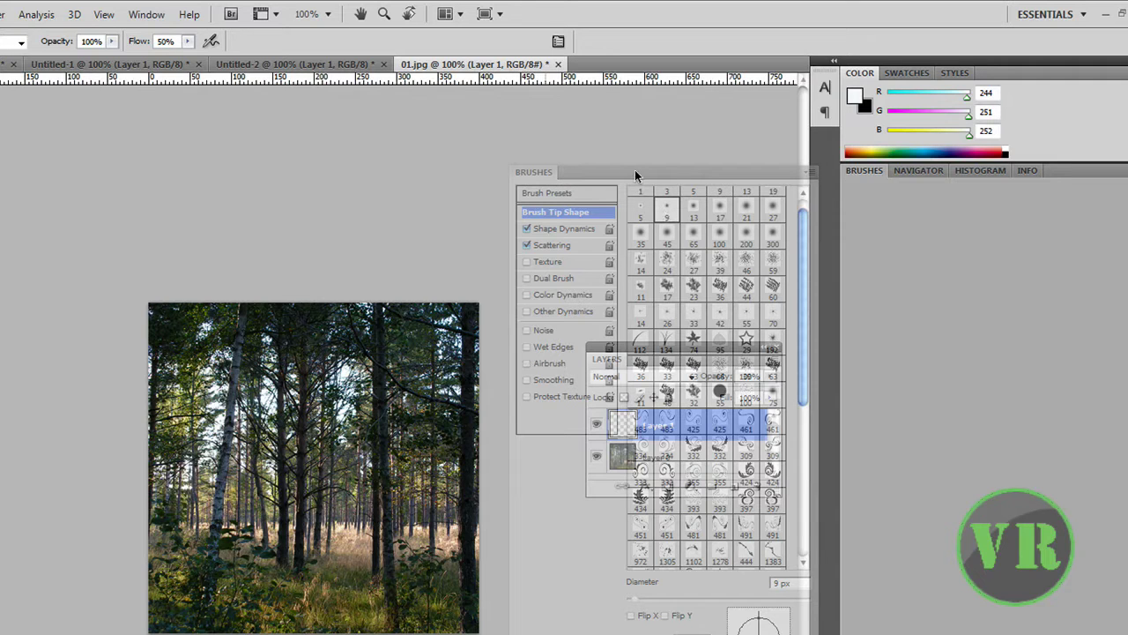
drag(576, 169, 538, 173)
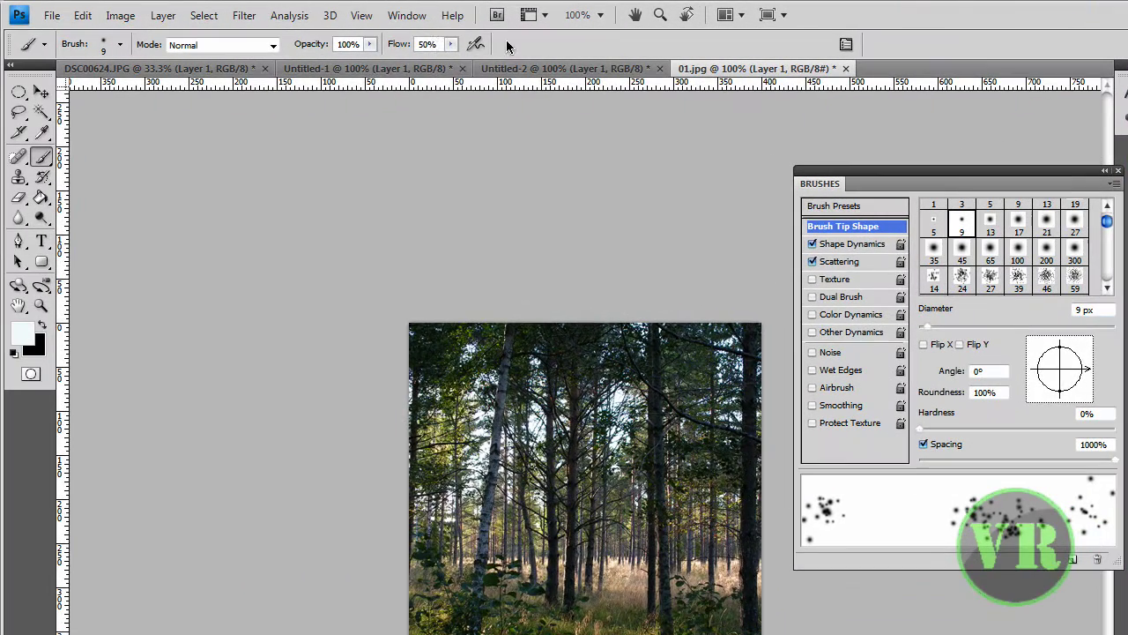
click(402, 17)
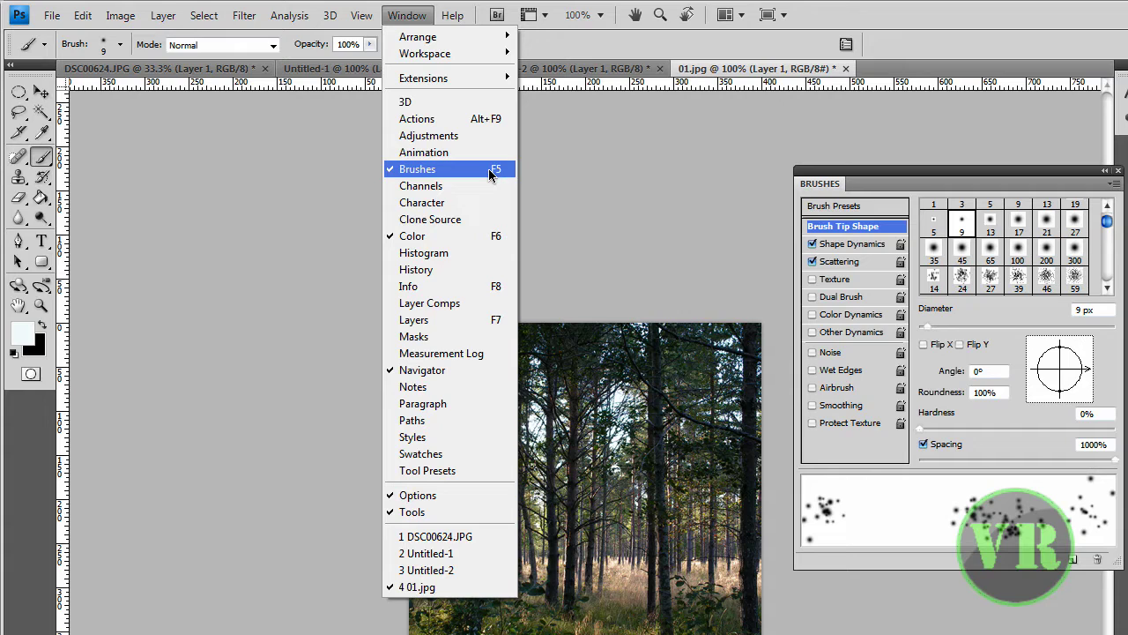
click(615, 172)
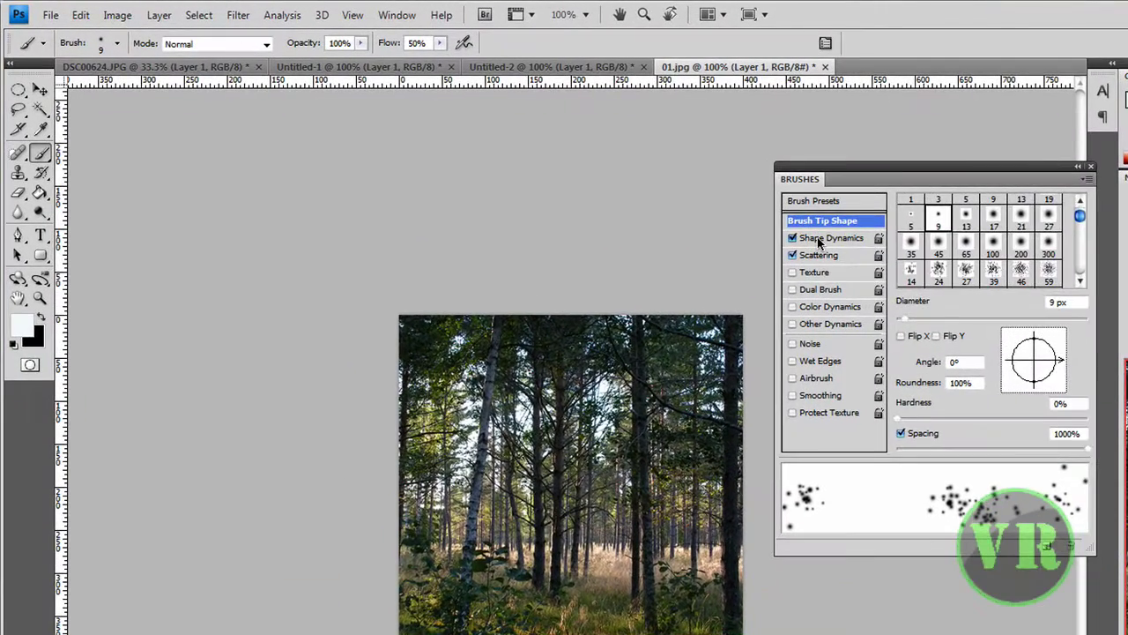
- Review Shape Dynamics: Size Jitter 58%, Minimum Diameter, Angle and Roundness Jitter 0%
click(632, 169)
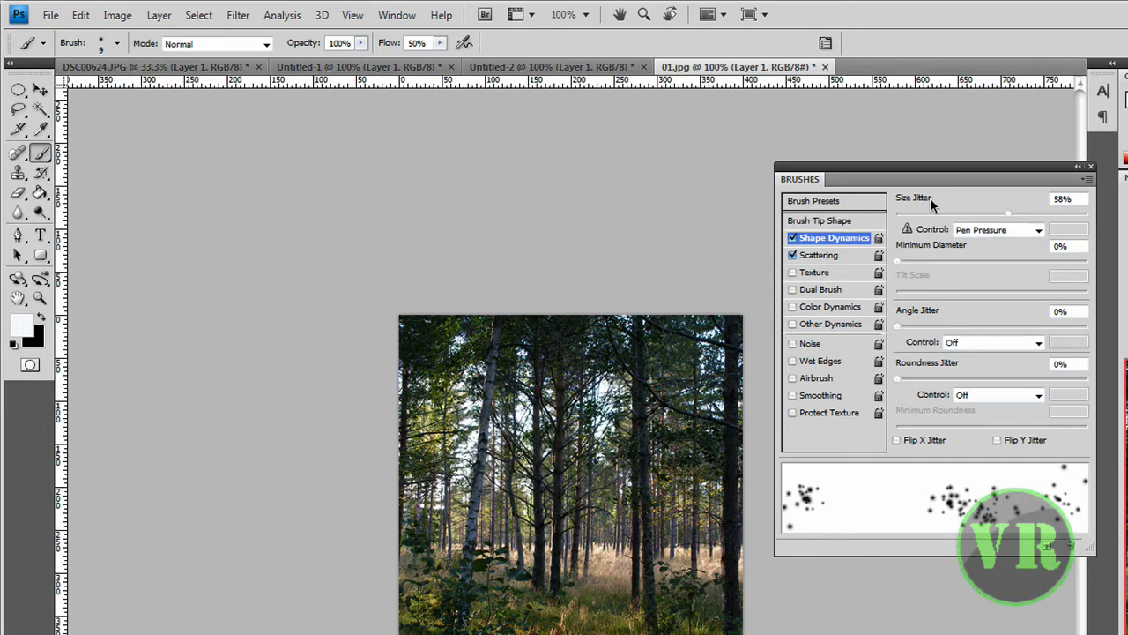
drag(1074, 199, 1048, 199)
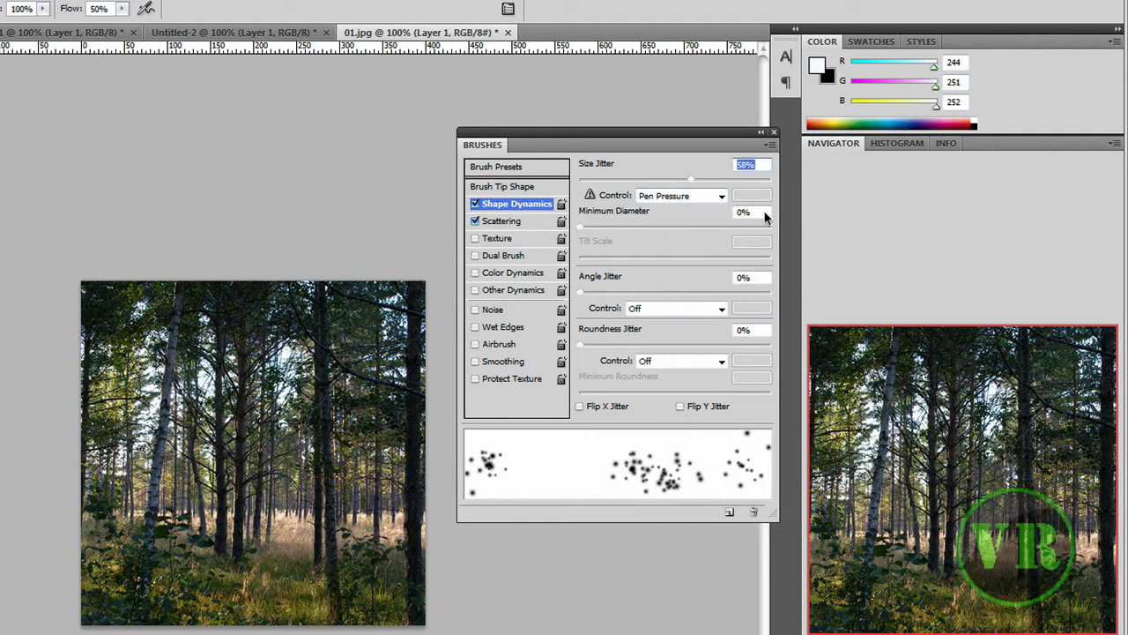
click(763, 213)
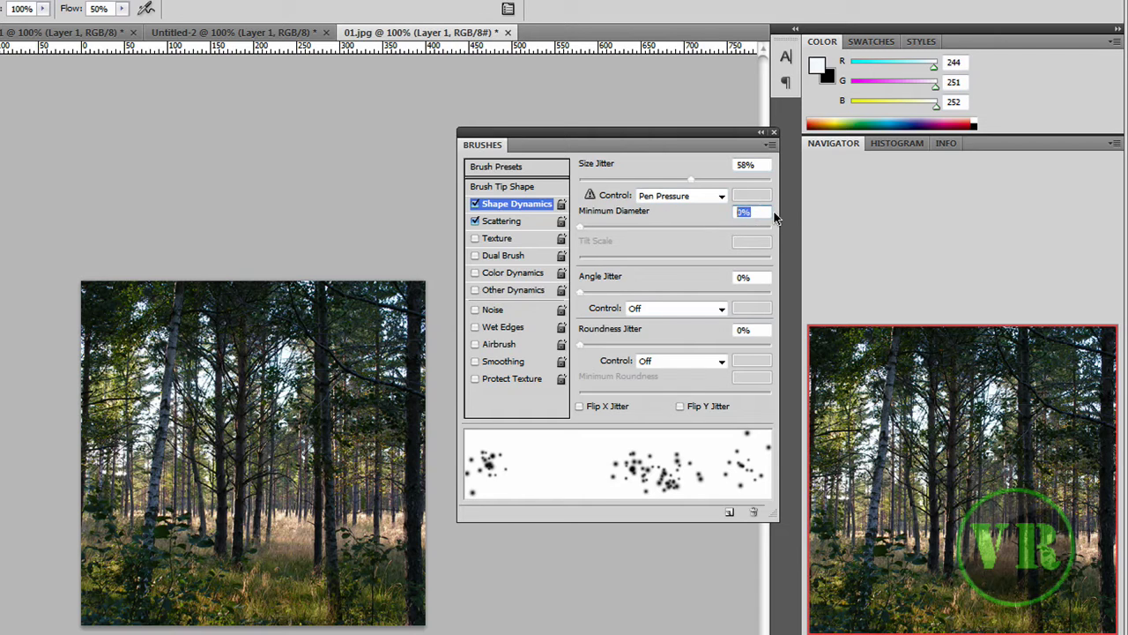
click(750, 279)
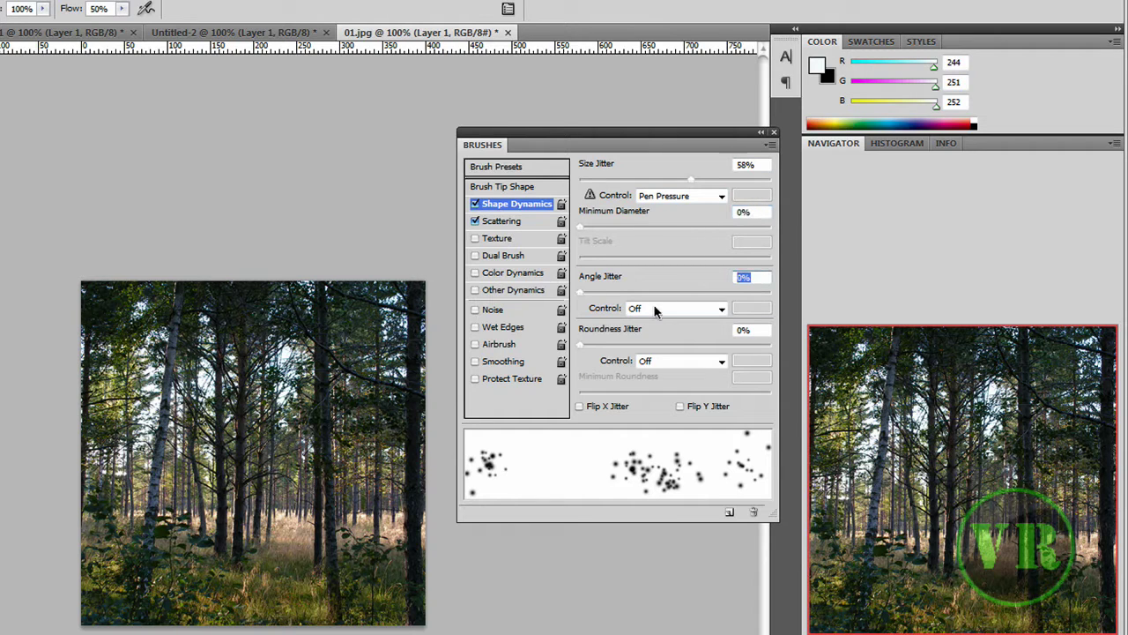
click(765, 331)
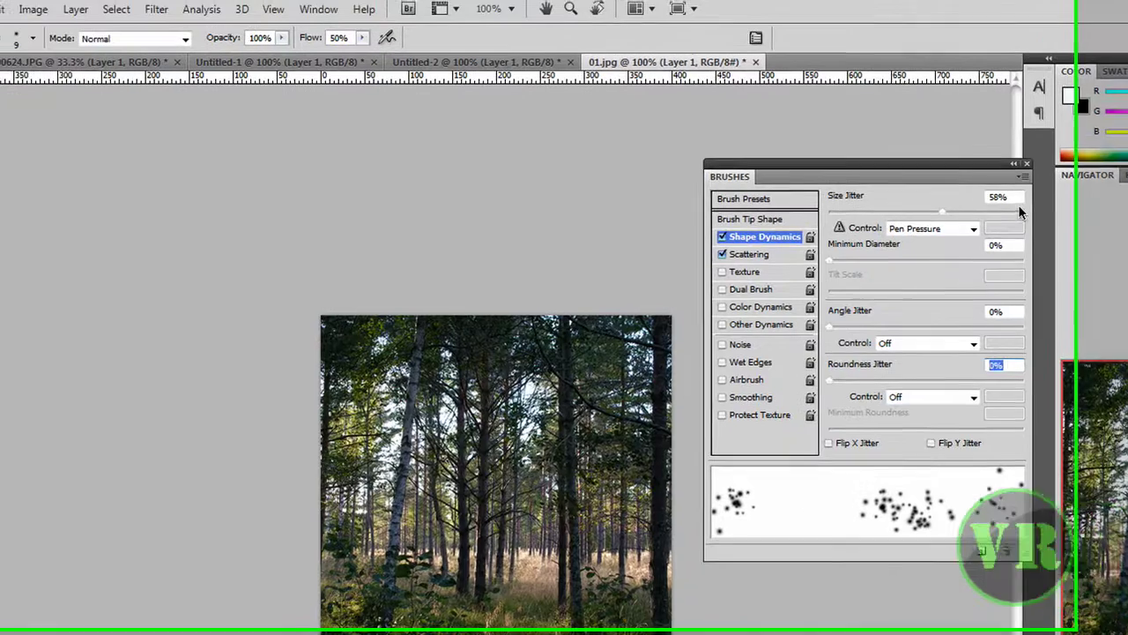
click(762, 164)
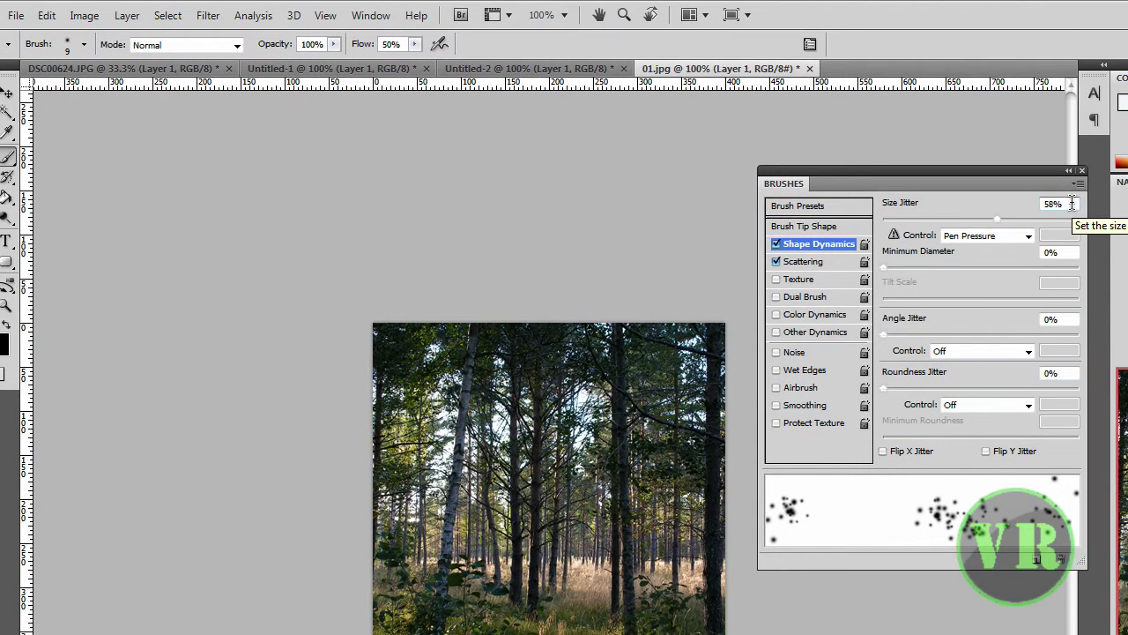
- Set Scattering to 1000% on both axes, Count 16 and Count Jitter 100%
click(799, 264)
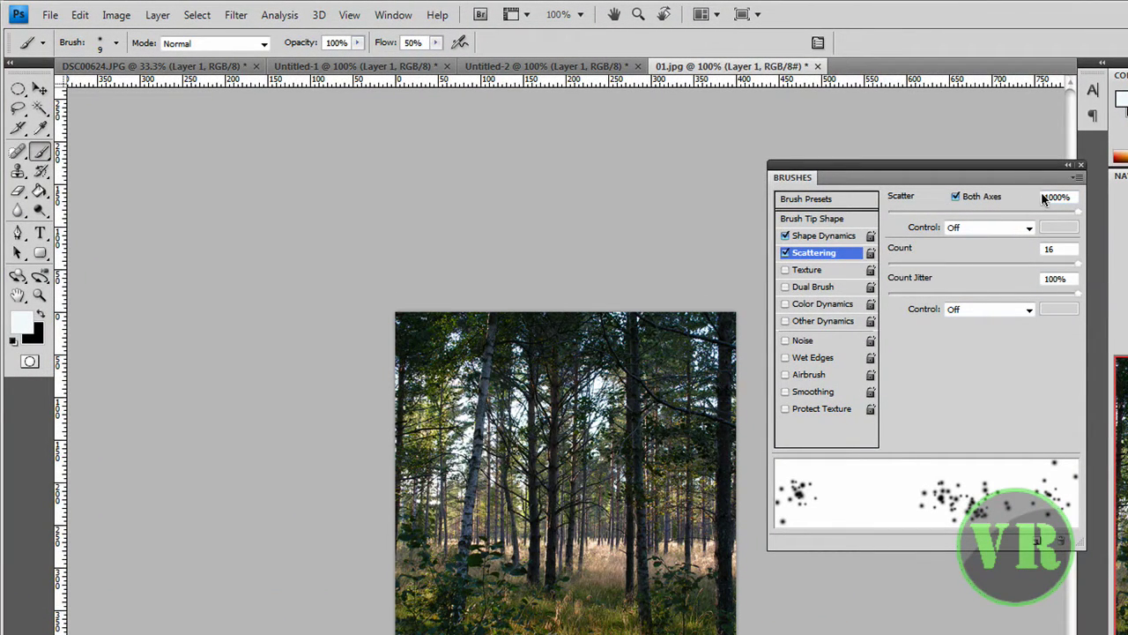
drag(1075, 195, 1021, 195)
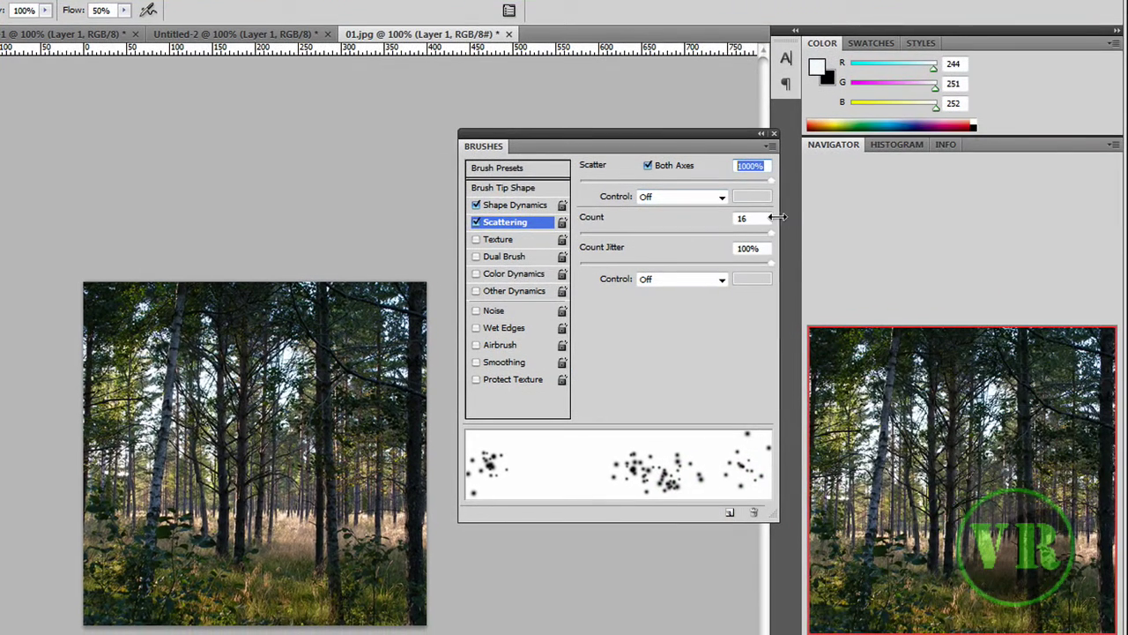
key(Tab)
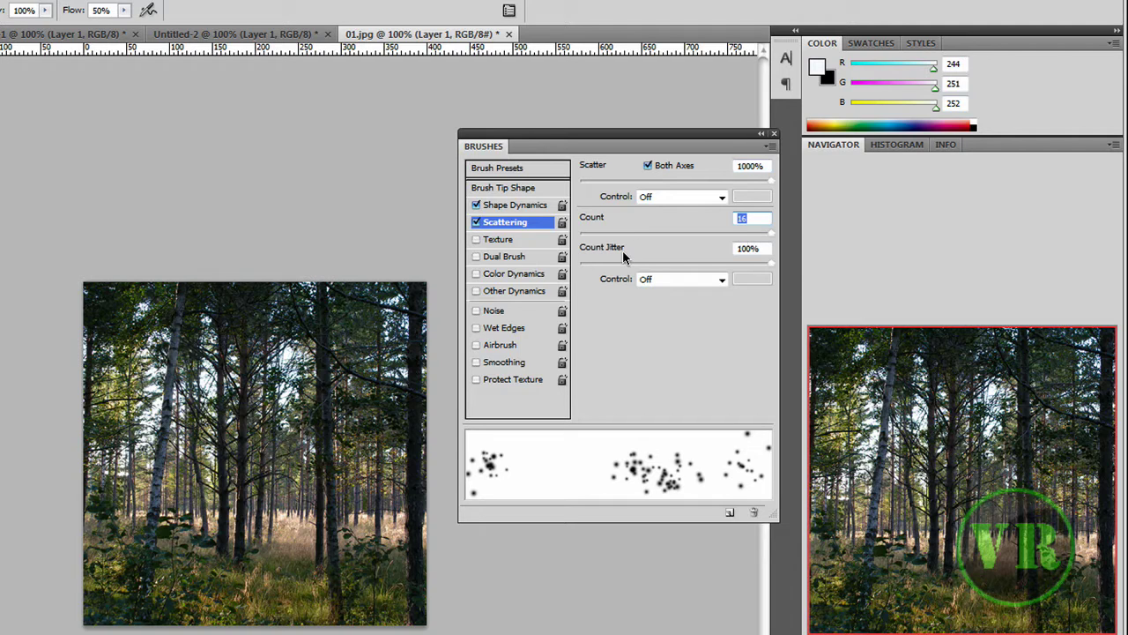
key(Tab)
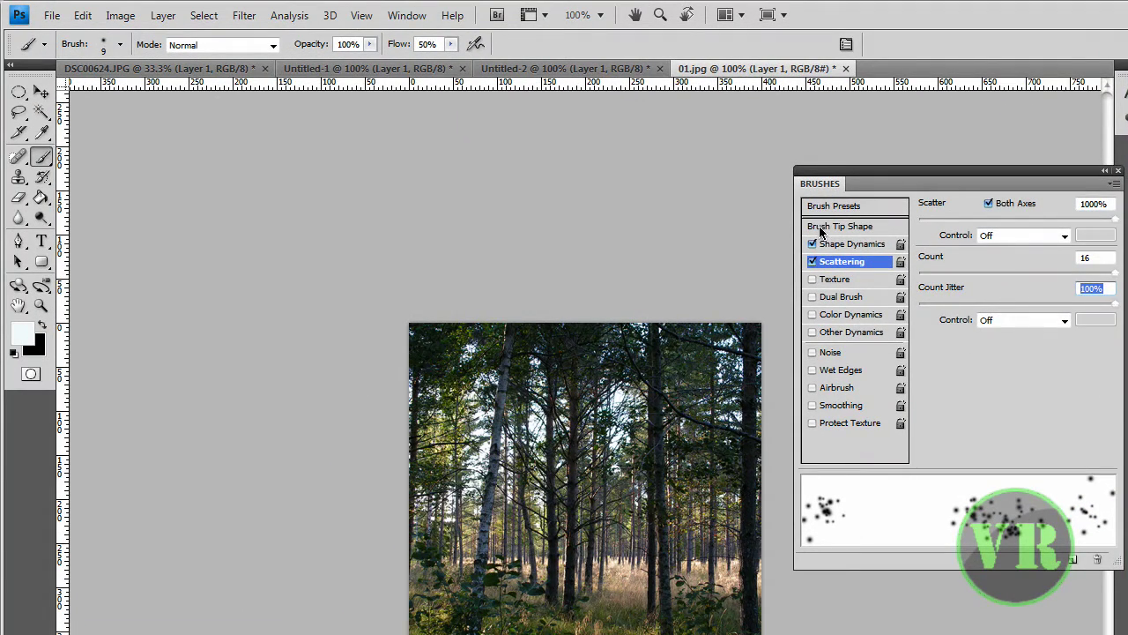
- Check Brush Tip Shape: 9 px diameter, 0° angle, 100% roundness, 0% hardness, 1000% spacing
click(820, 230)
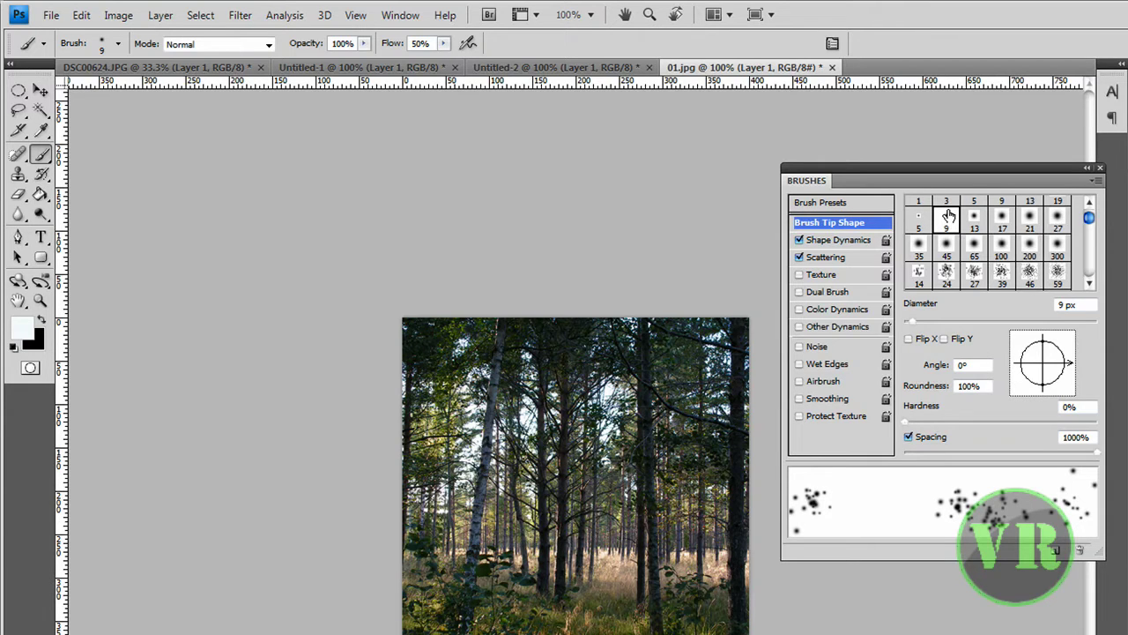
click(1066, 305)
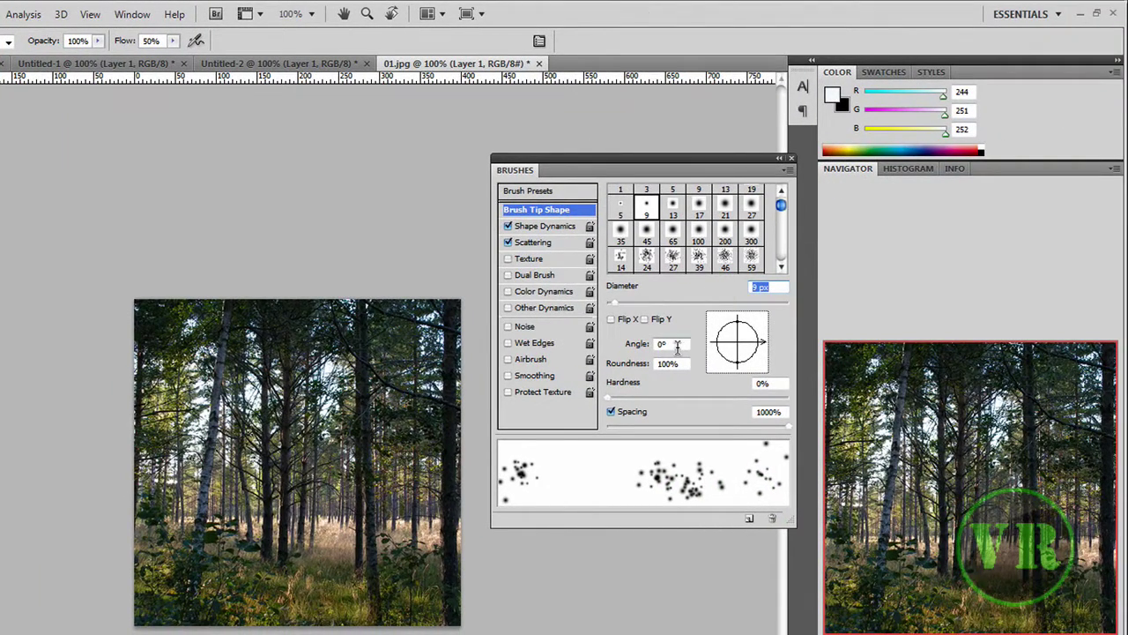
click(675, 345)
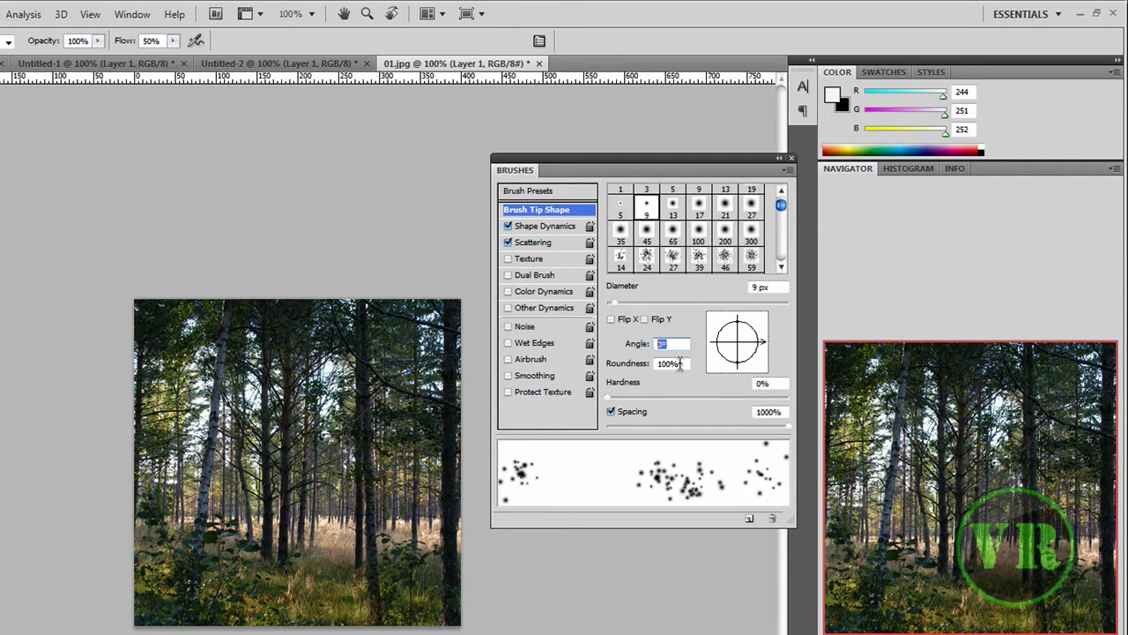
click(671, 363)
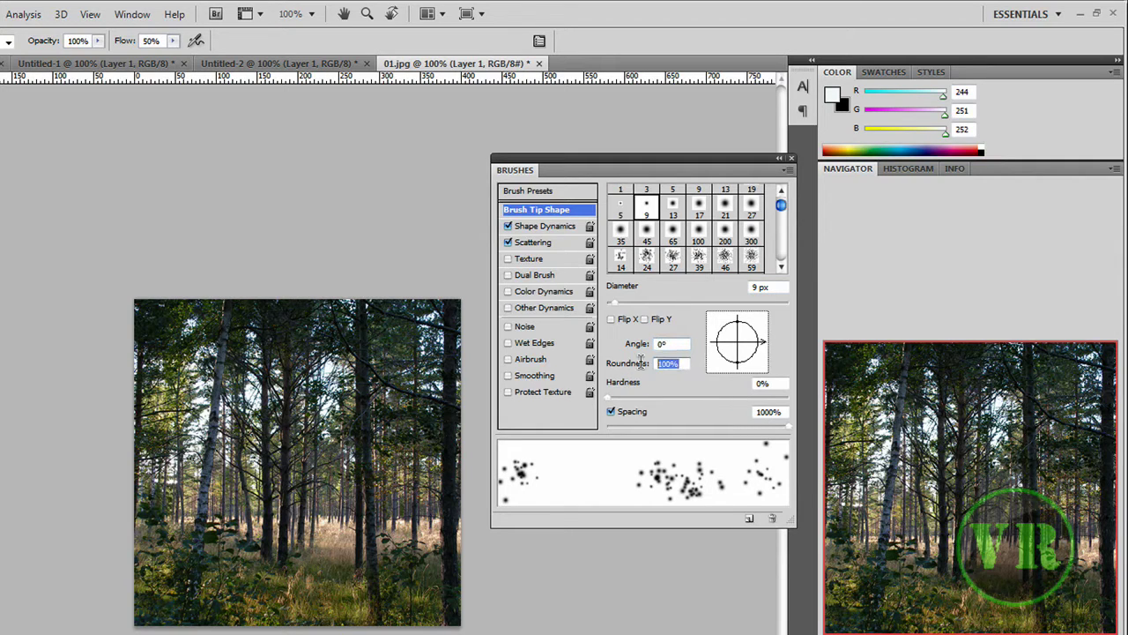
click(779, 383)
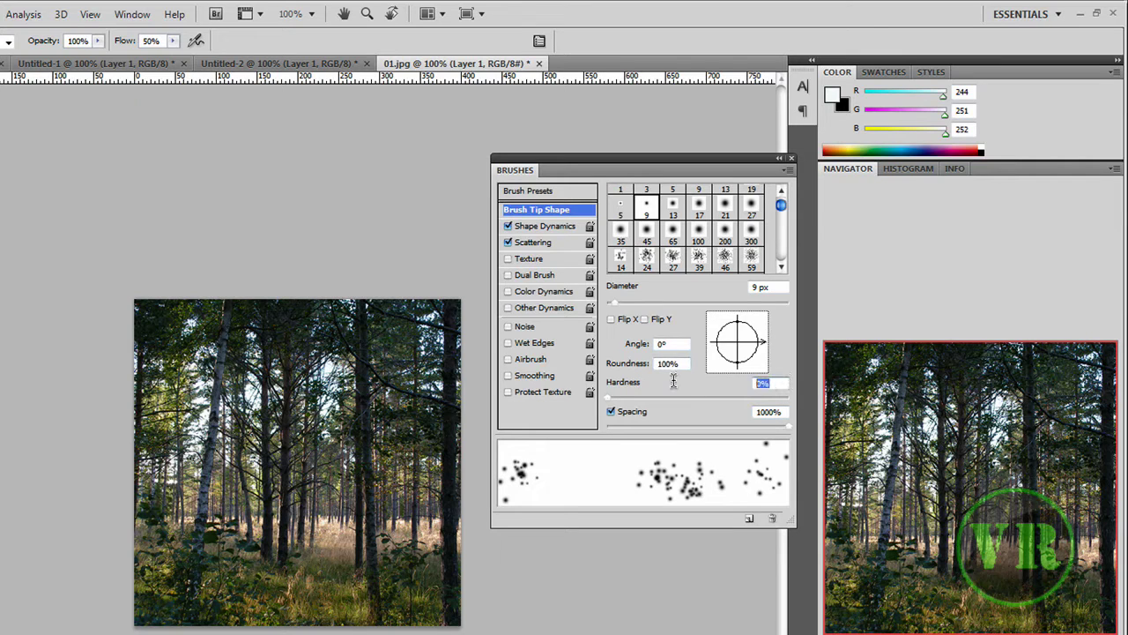
click(782, 411)
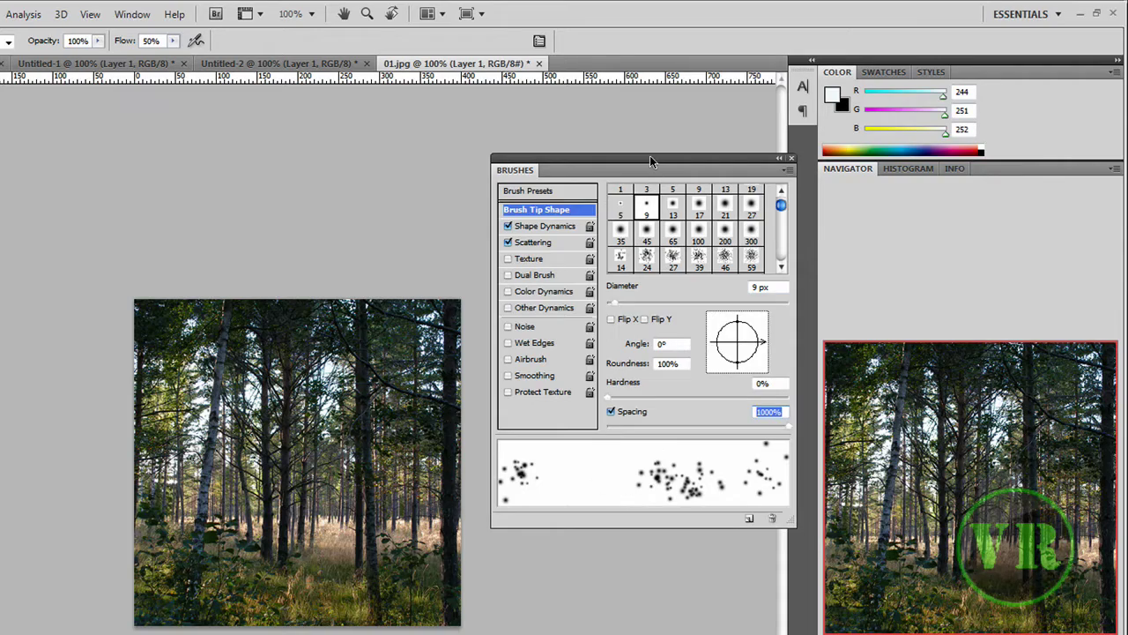
- Dock the Brushes panel with the right-side panels and bring up Layer 1's layer style
mouse_move(651, 168)
mouse_down()
mouse_move(982, 256)
mouse_move(1024, 204)
mouse_move(1026, 168)
mouse_up()
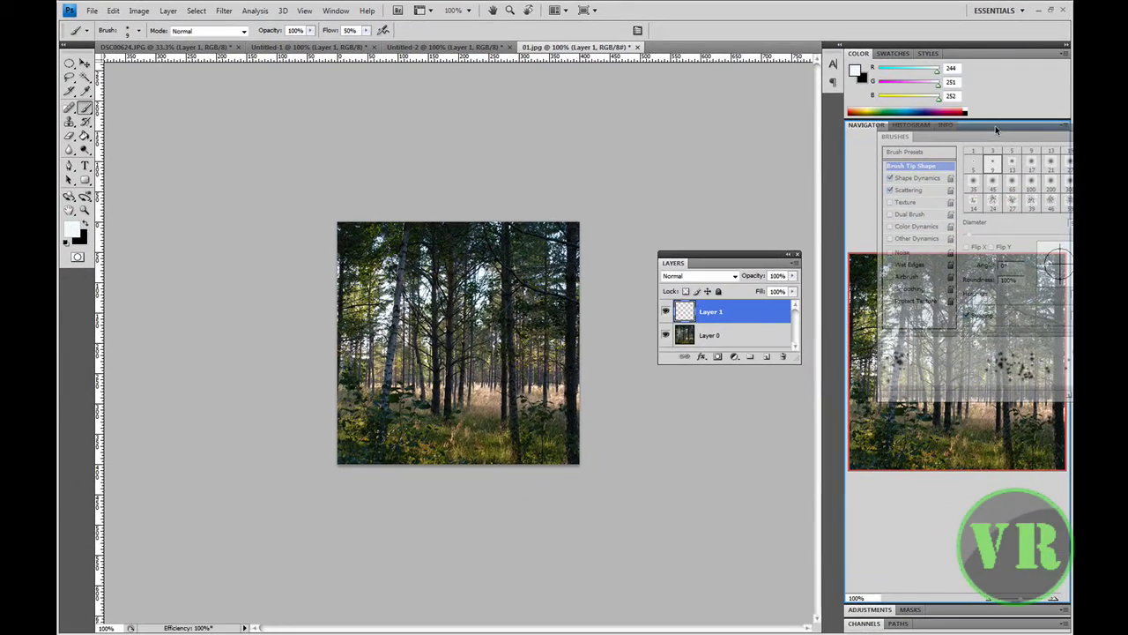
drag(995, 125, 995, 125)
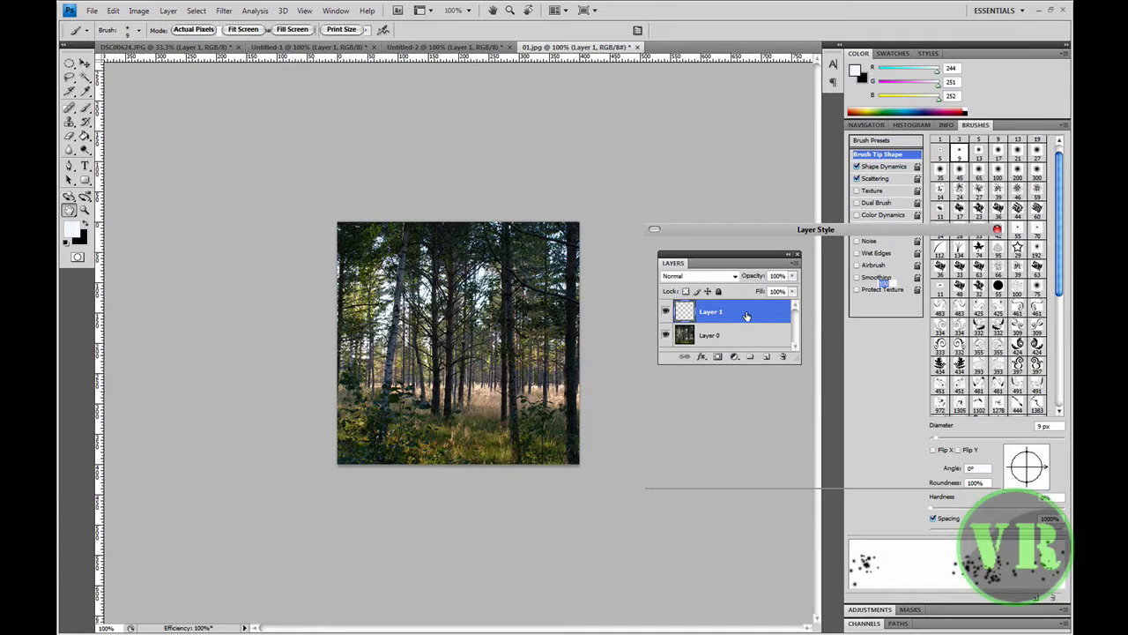
double_click(1005, 459)
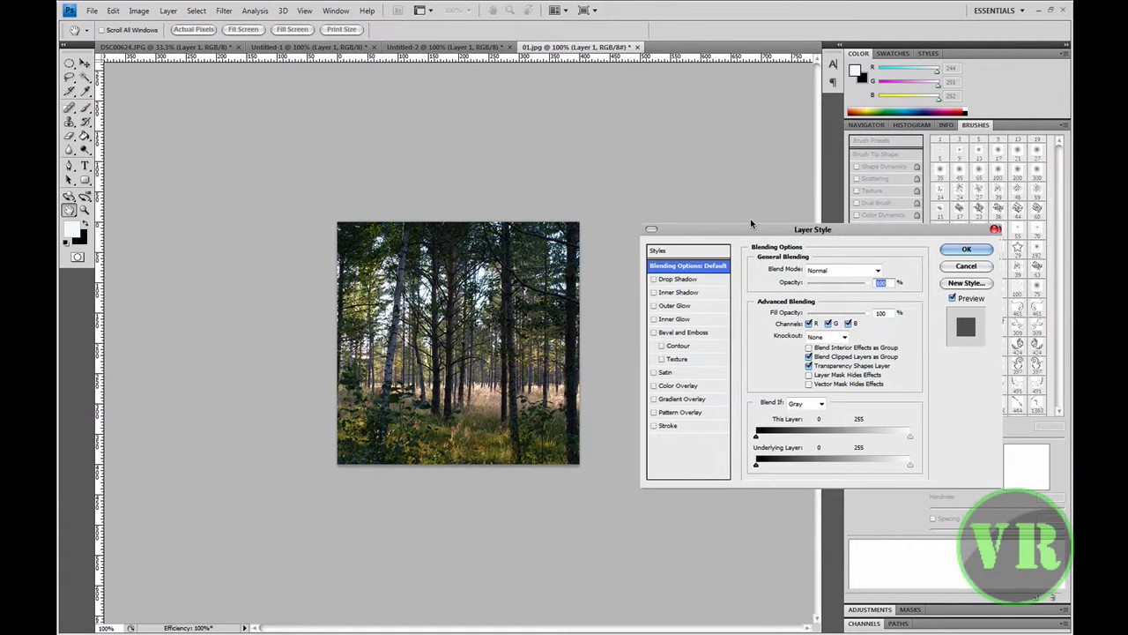
drag(803, 232, 774, 188)
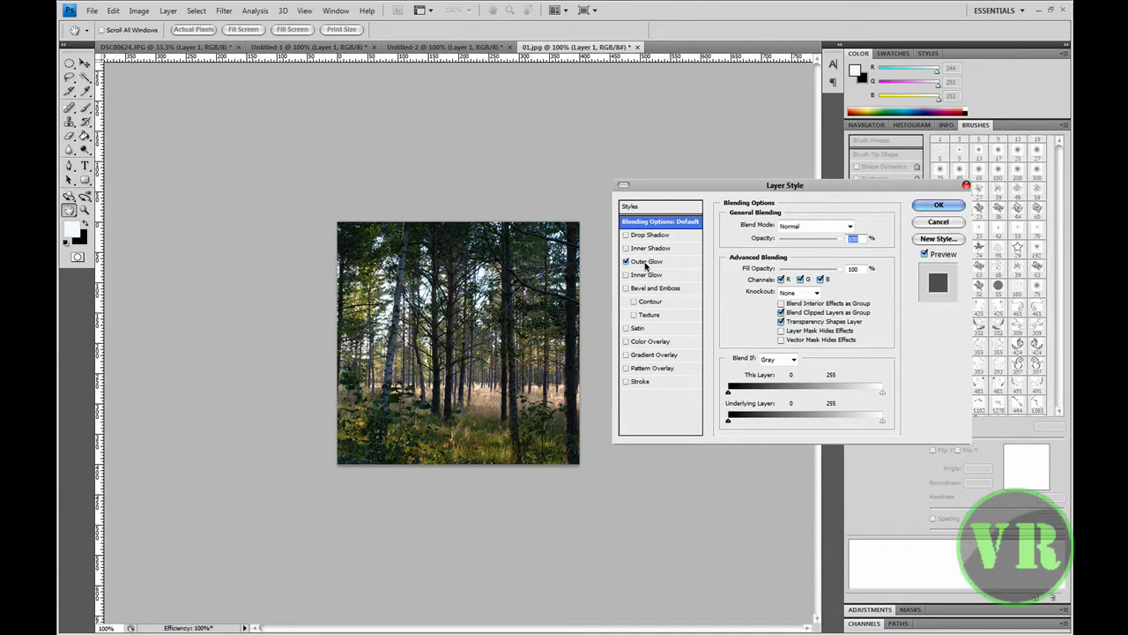
- Trial an Outer Glow with the orange-yellow gradient preset, briefly toggling Inner Glow
click(646, 262)
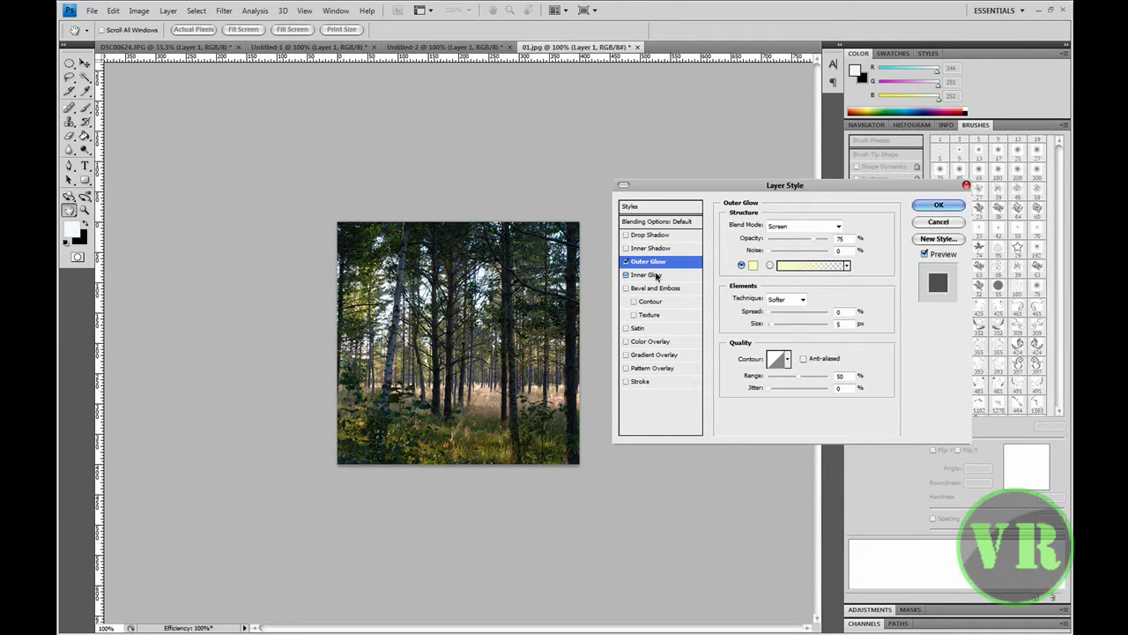
click(629, 275)
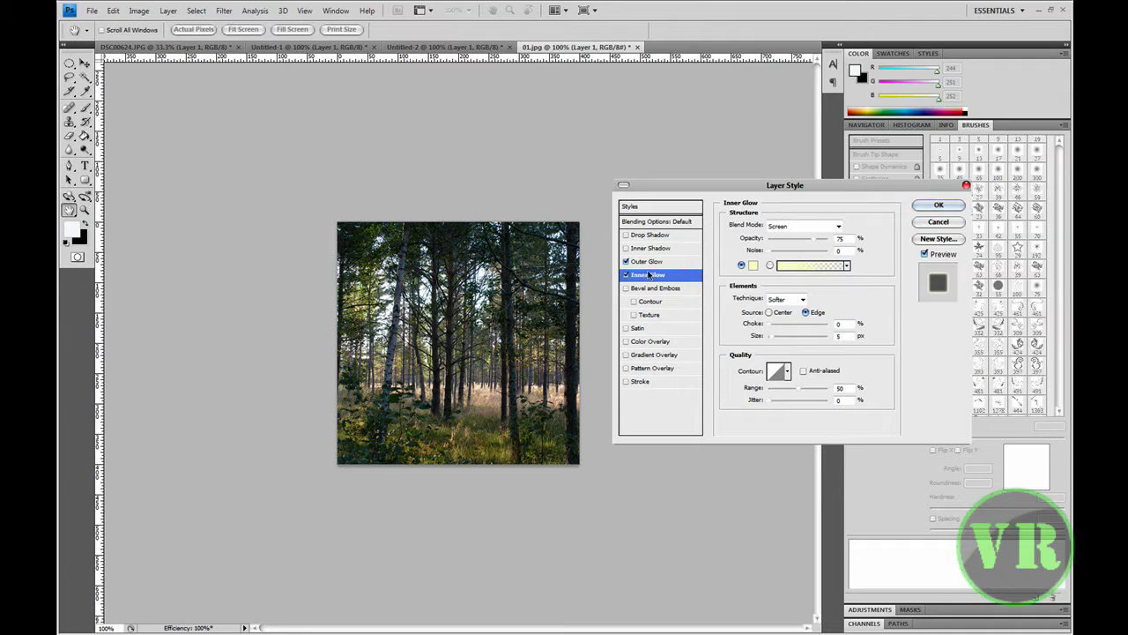
click(626, 276)
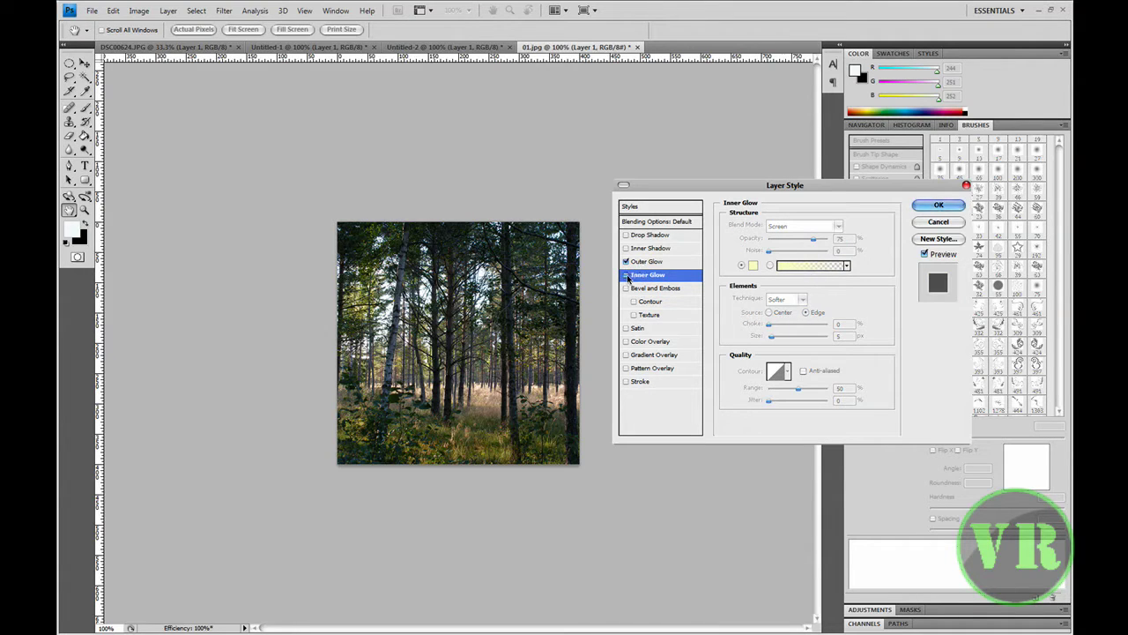
click(643, 265)
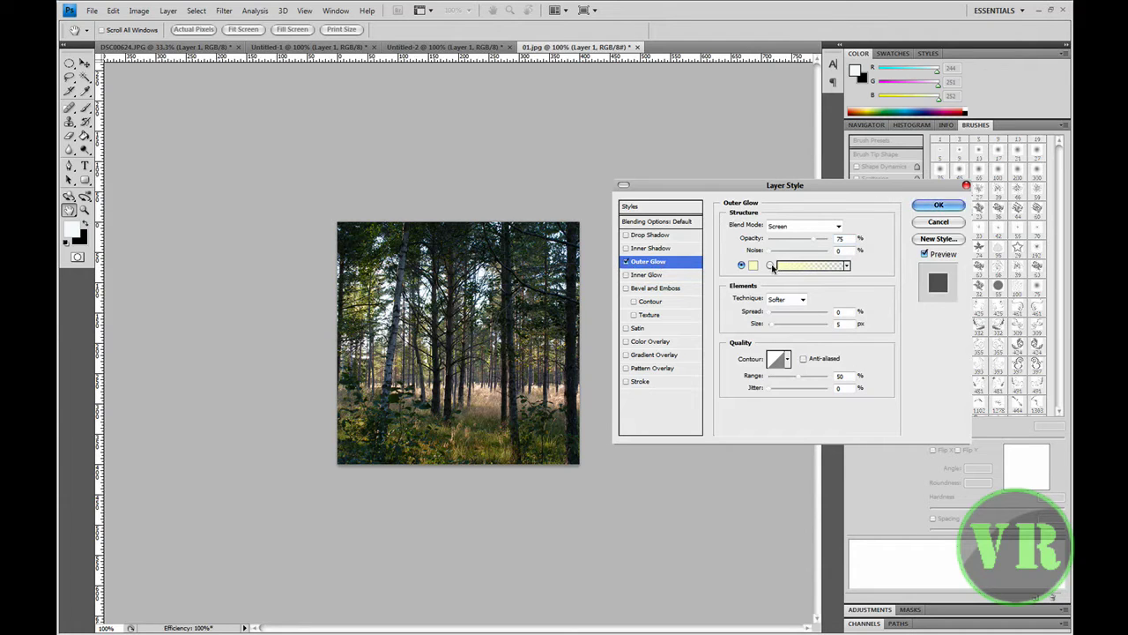
click(847, 265)
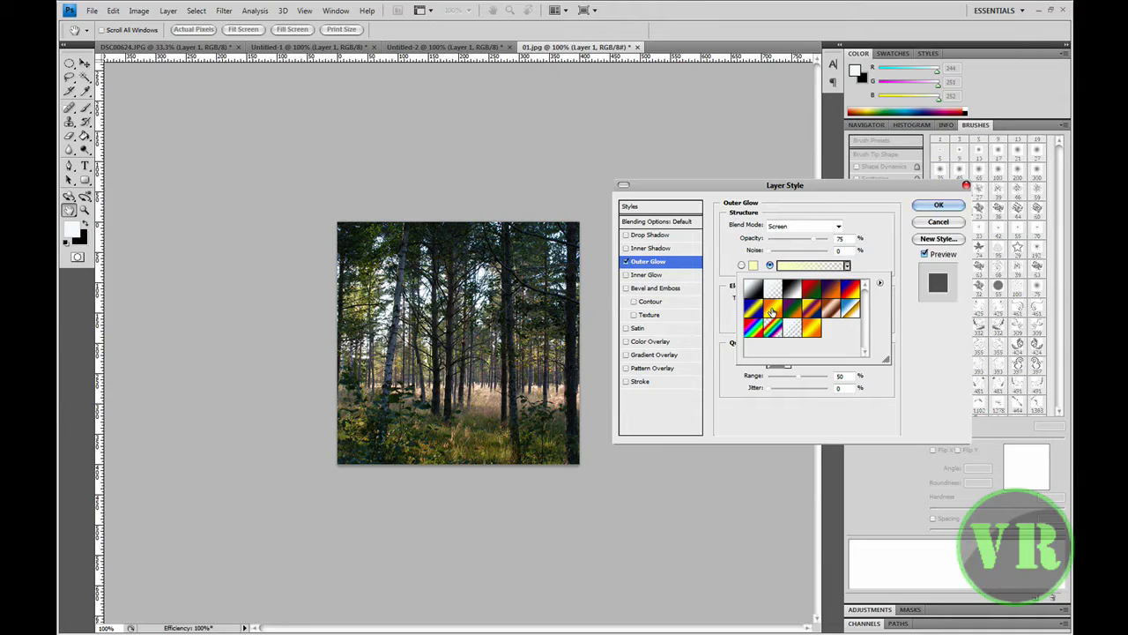
click(773, 306)
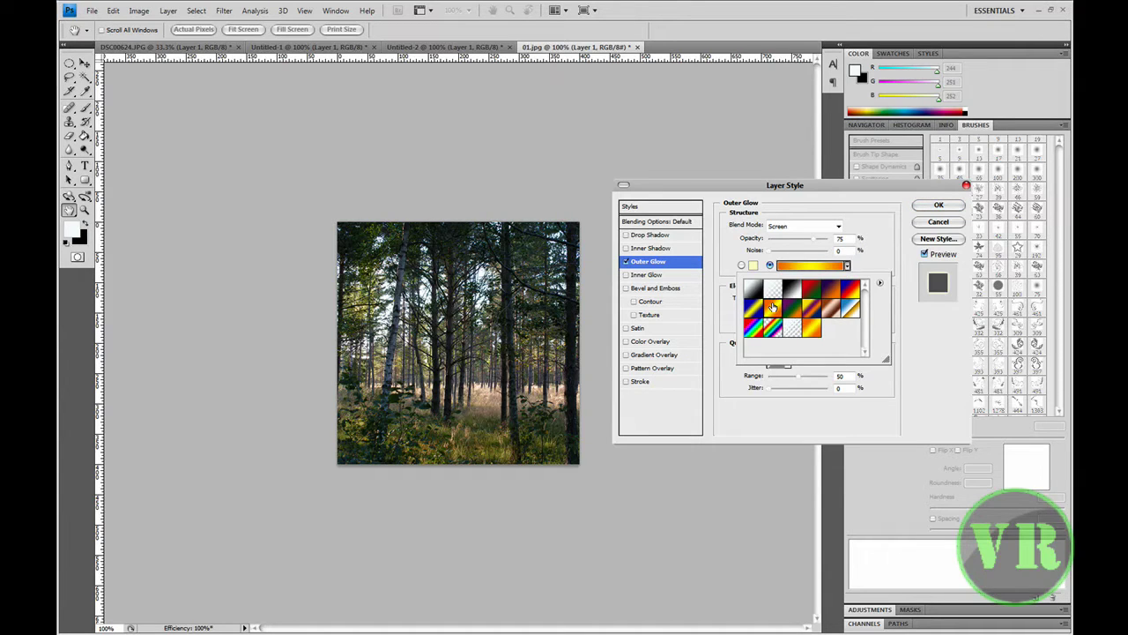
click(903, 312)
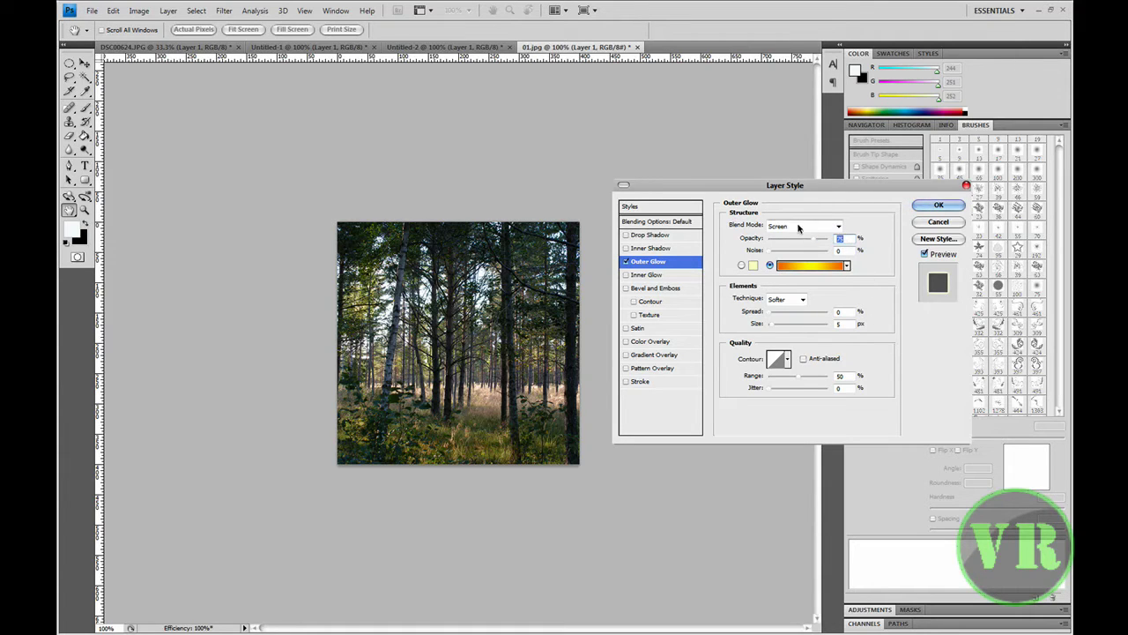
- Try glow size 250 then 0, and cancel the layer style changes
key(Tab)
click(839, 251)
click(841, 311)
drag(770, 326, 872, 330)
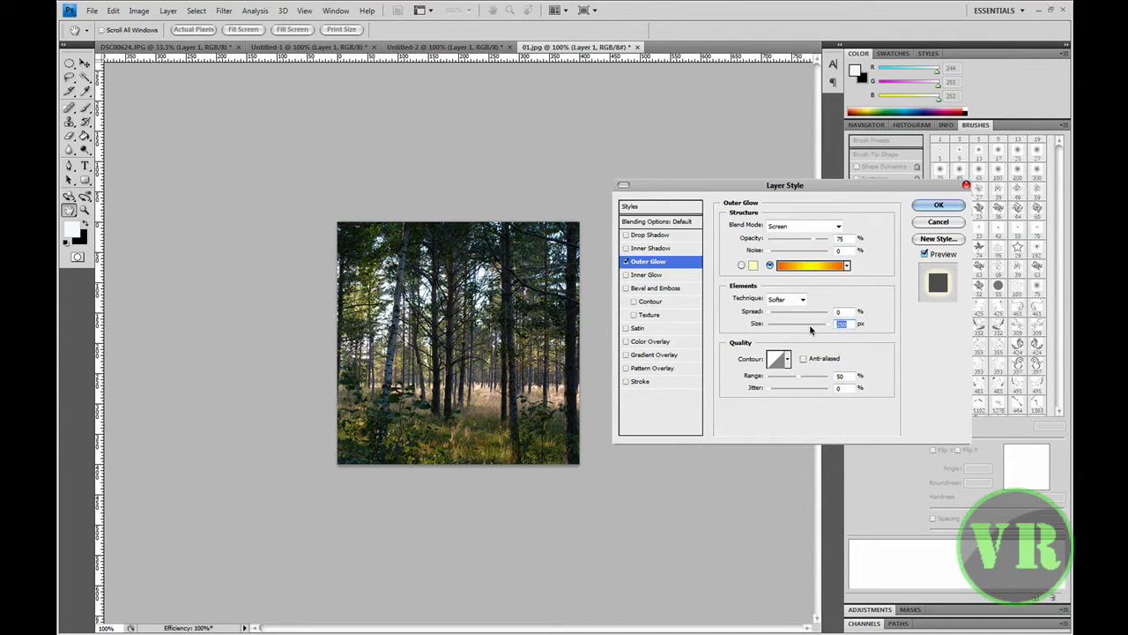
drag(830, 328, 764, 327)
mouse_move(757, 190)
mouse_down()
mouse_move(776, 158)
mouse_move(919, 319)
mouse_move(901, 341)
mouse_move(741, 319)
mouse_up()
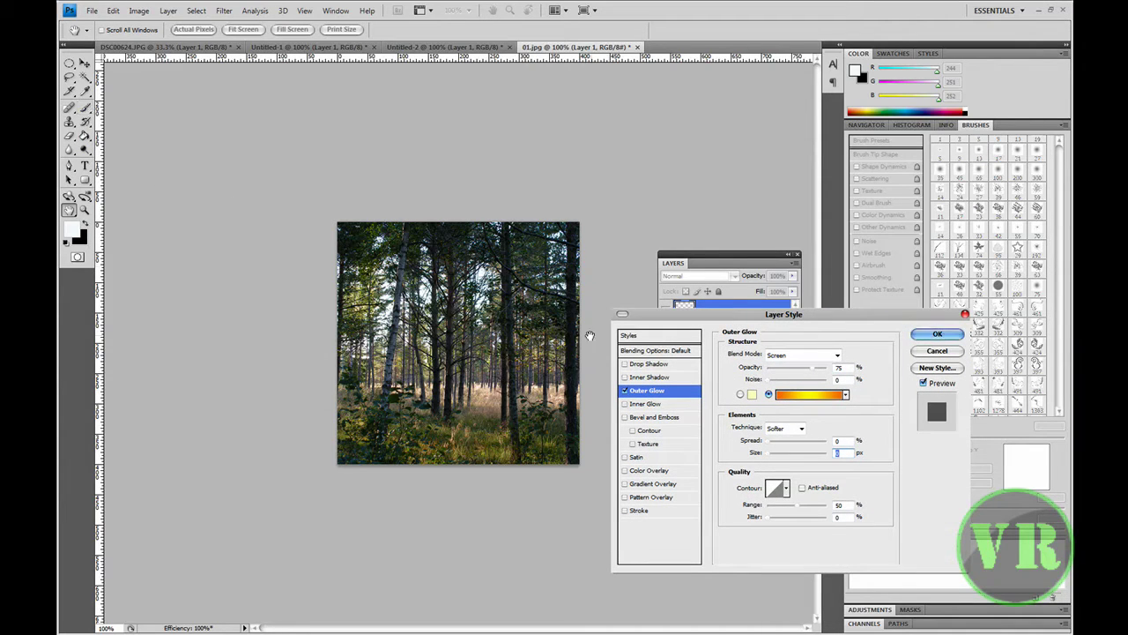
click(937, 352)
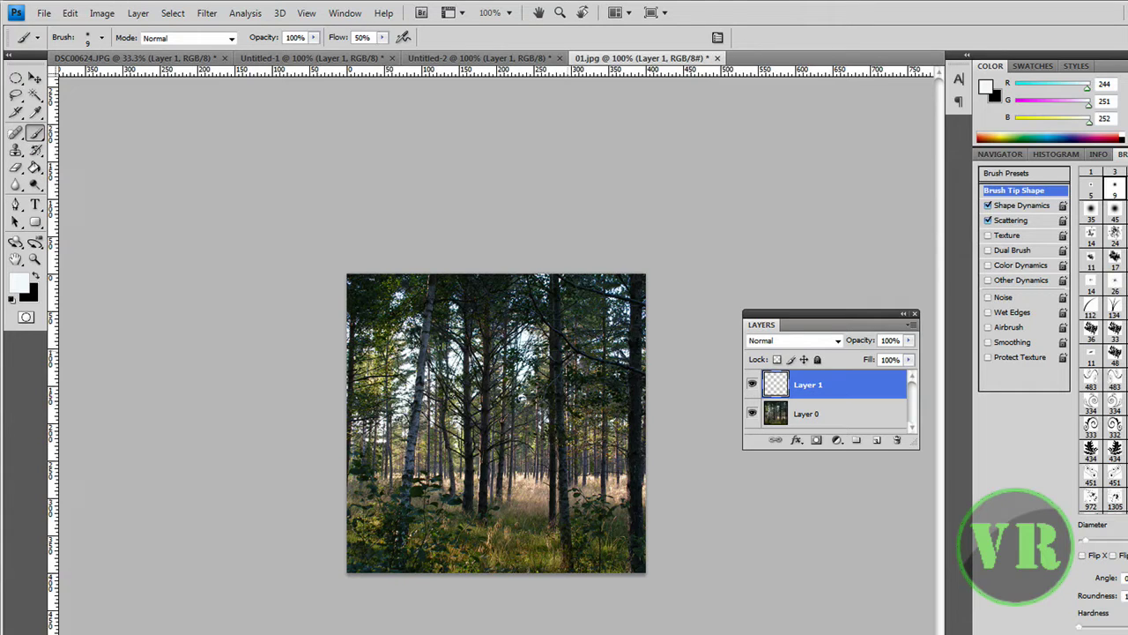
- Paint scattered white dots over the whole forest photo on Layer 1 in several strokes
mouse_move(577, 353)
mouse_down()
mouse_move(476, 481)
mouse_move(516, 471)
mouse_move(445, 300)
mouse_move(344, 391)
mouse_move(387, 529)
mouse_move(423, 564)
mouse_move(662, 557)
mouse_move(621, 542)
mouse_move(586, 397)
mouse_move(556, 357)
mouse_move(564, 322)
mouse_move(520, 335)
mouse_move(458, 468)
mouse_move(423, 436)
mouse_move(472, 534)
mouse_up()
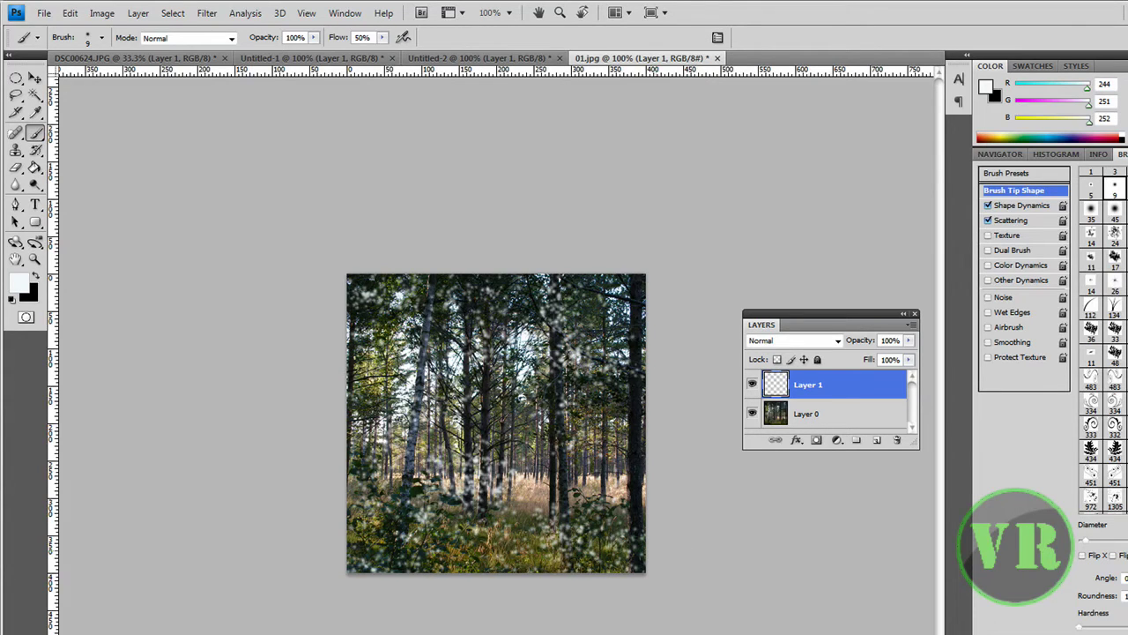
drag(551, 388, 586, 378)
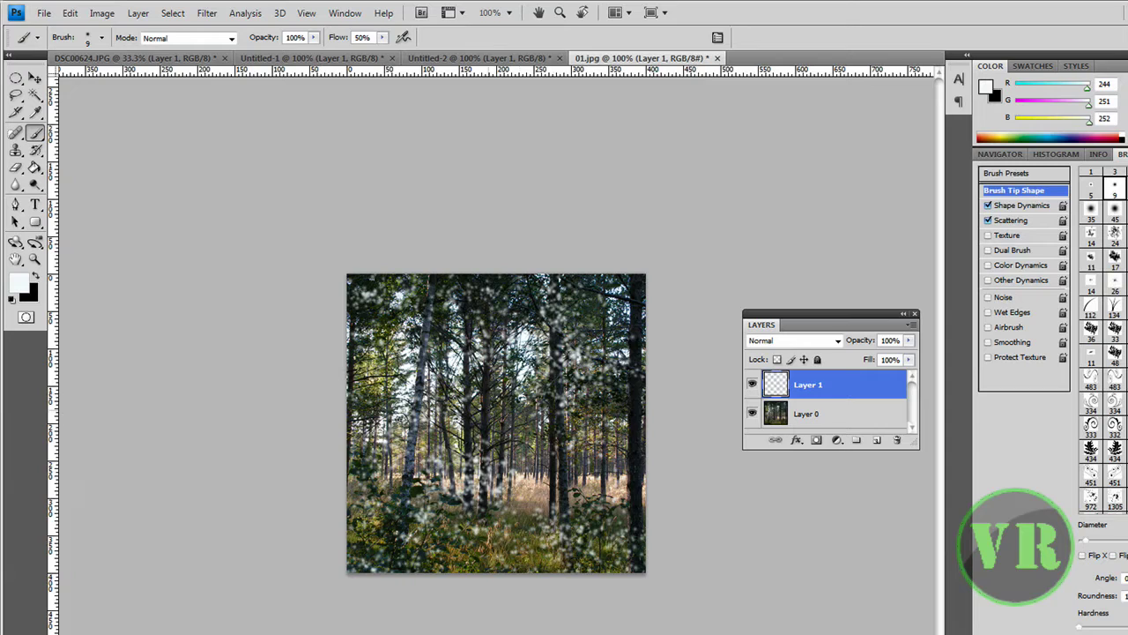
click(482, 406)
mouse_move(513, 548)
mouse_down()
mouse_move(548, 420)
mouse_move(538, 370)
mouse_up()
drag(376, 403, 371, 314)
drag(454, 551, 615, 547)
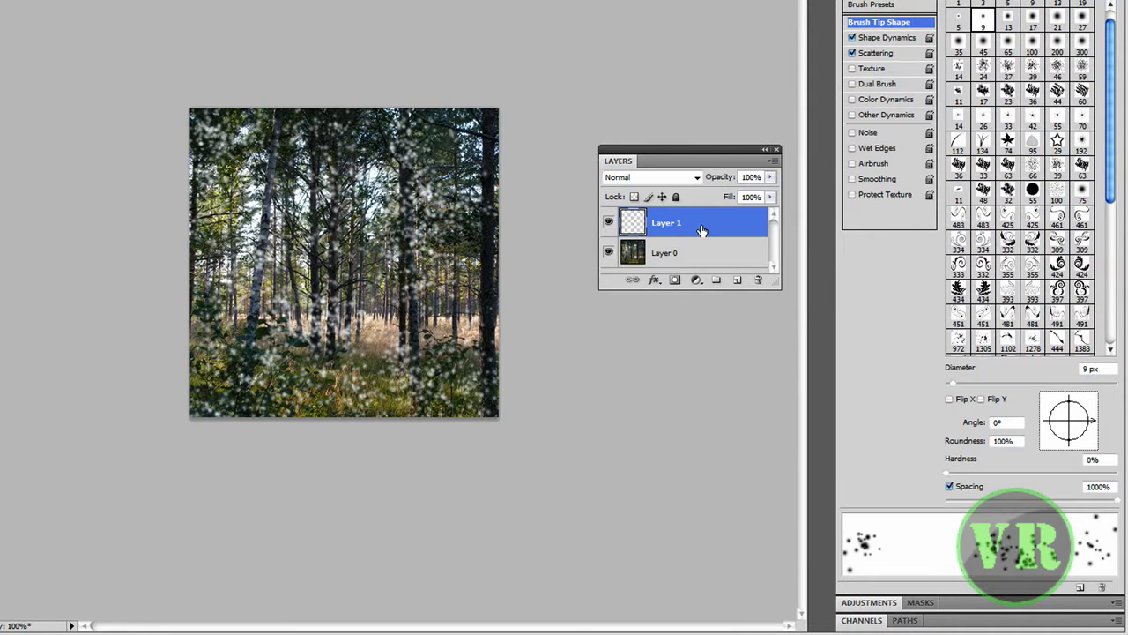
- Enable a gradient Outer Glow on Layer 1, trying the orange-yellow preset
double_click(702, 231)
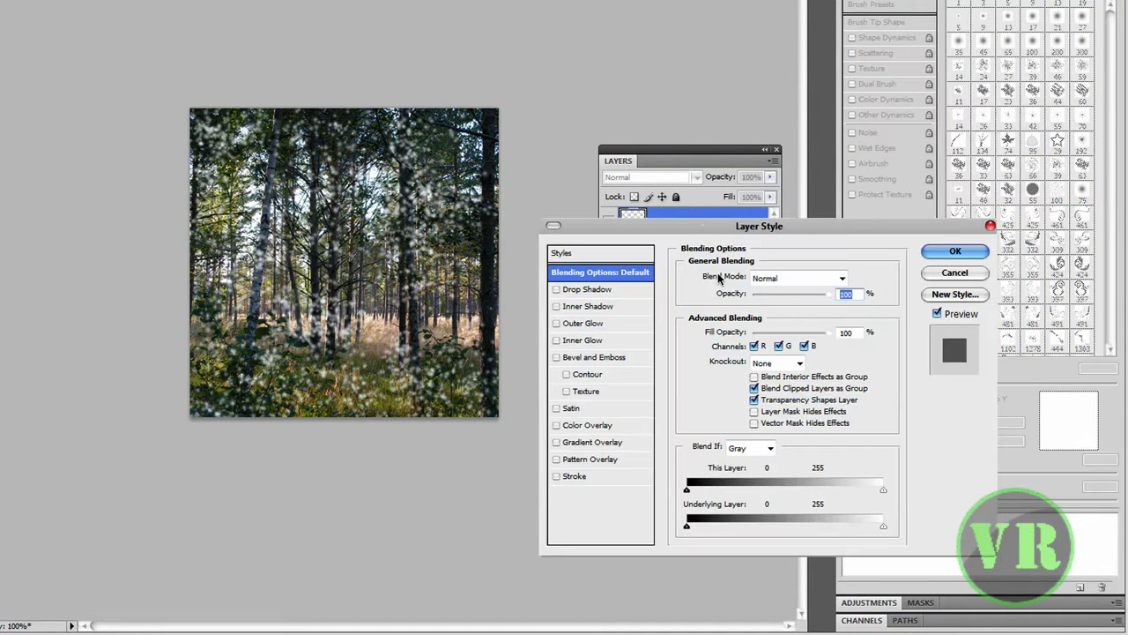
click(556, 323)
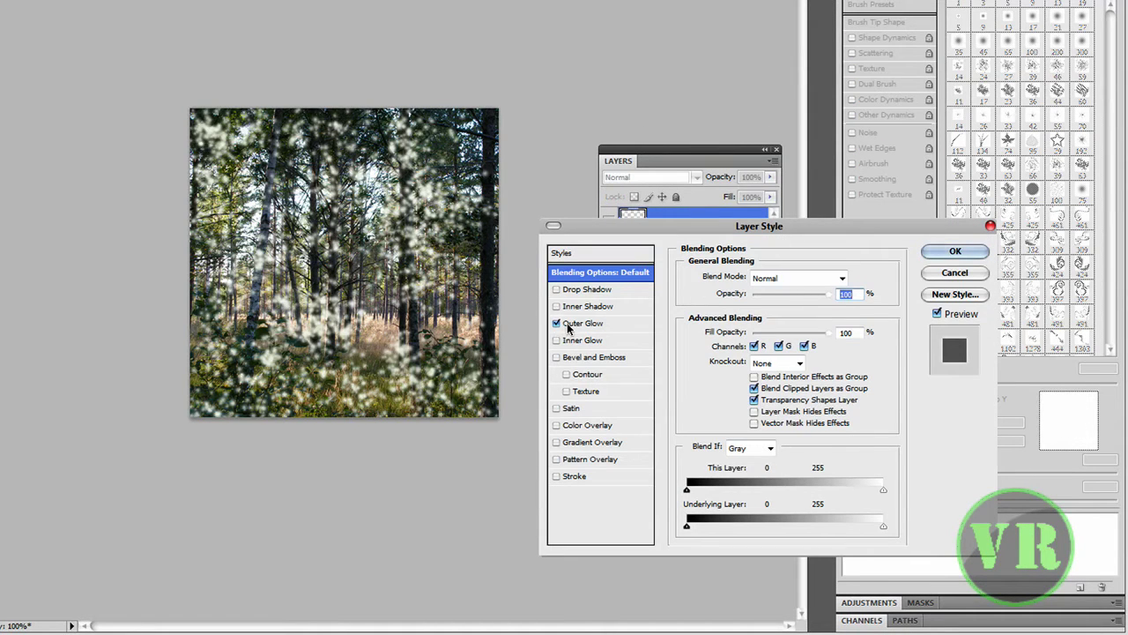
click(589, 324)
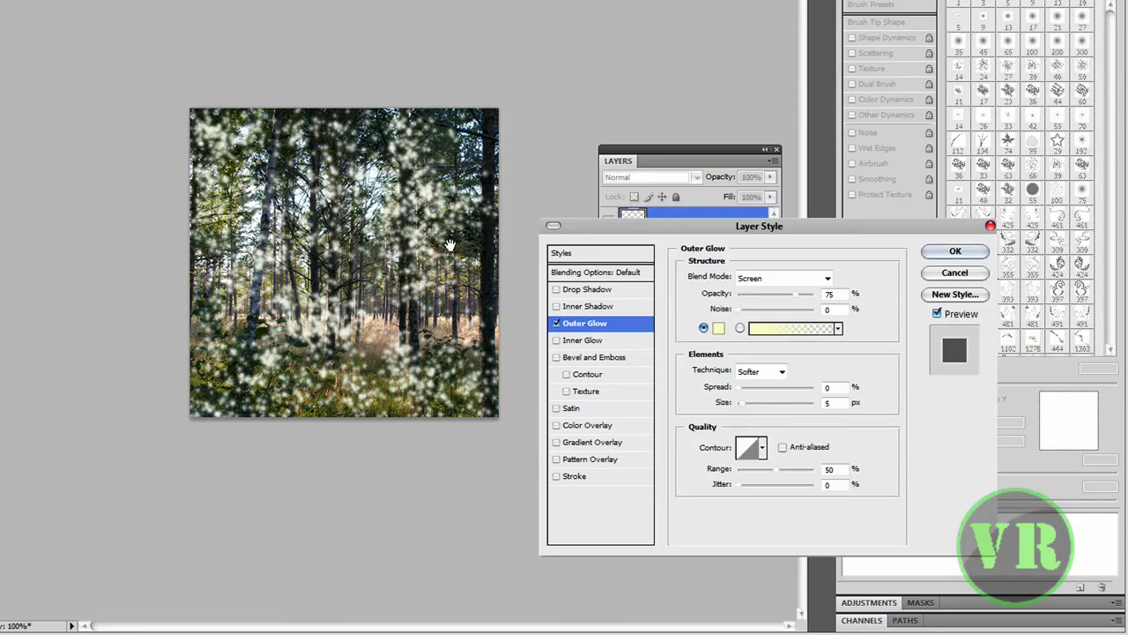
click(740, 328)
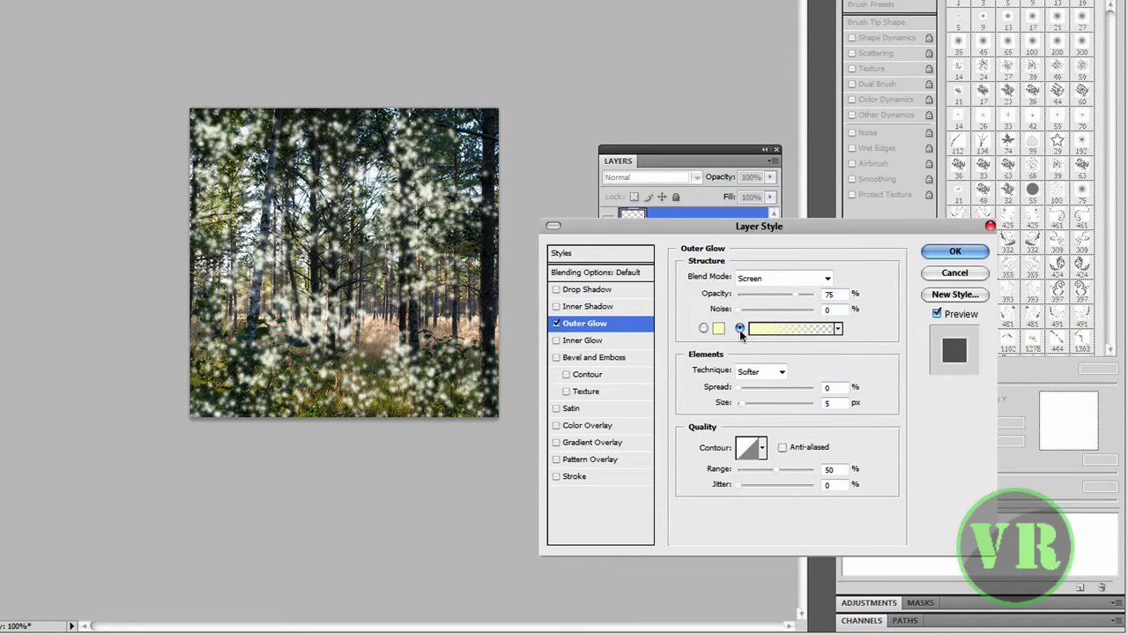
click(838, 328)
click(743, 383)
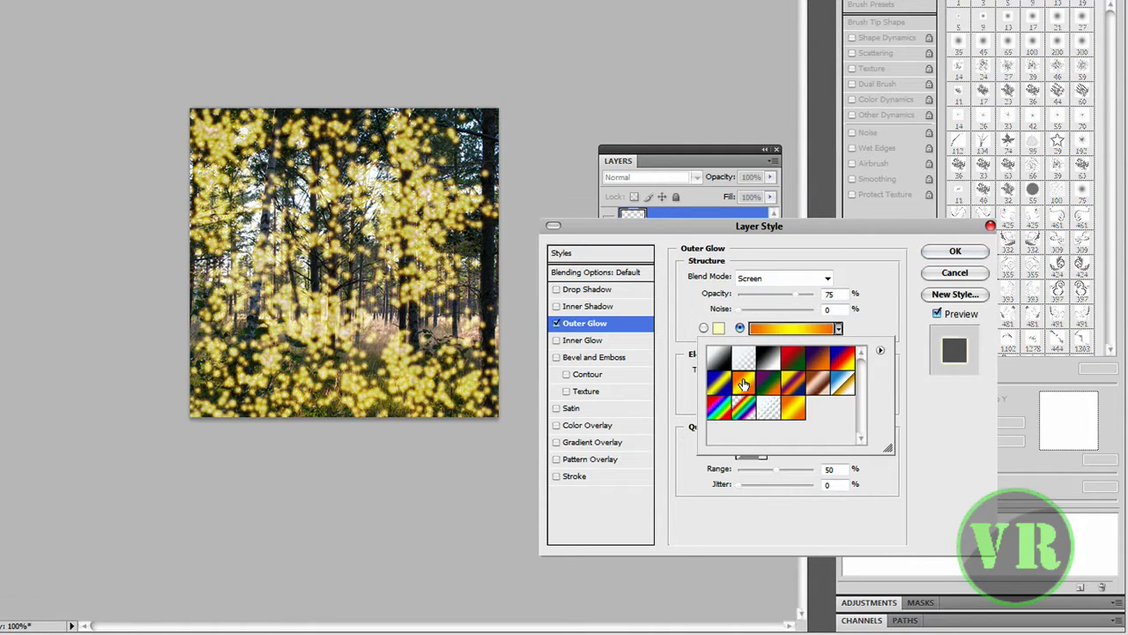
click(838, 329)
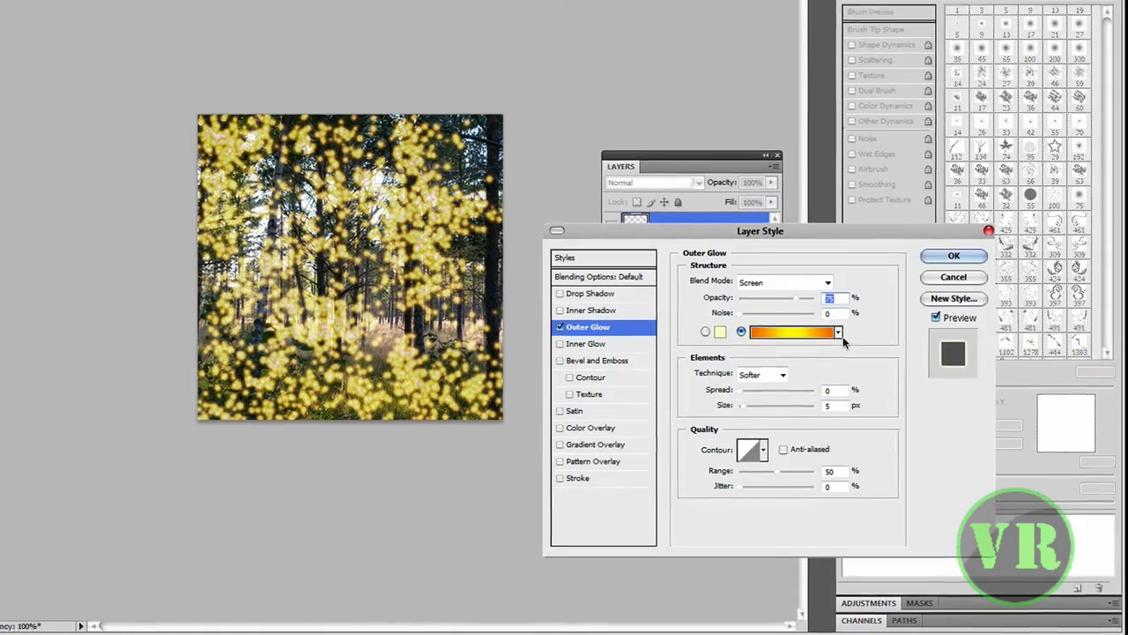
- Compare white, black-to-white and transparent glow gradients, settling on orange-yellow
click(838, 332)
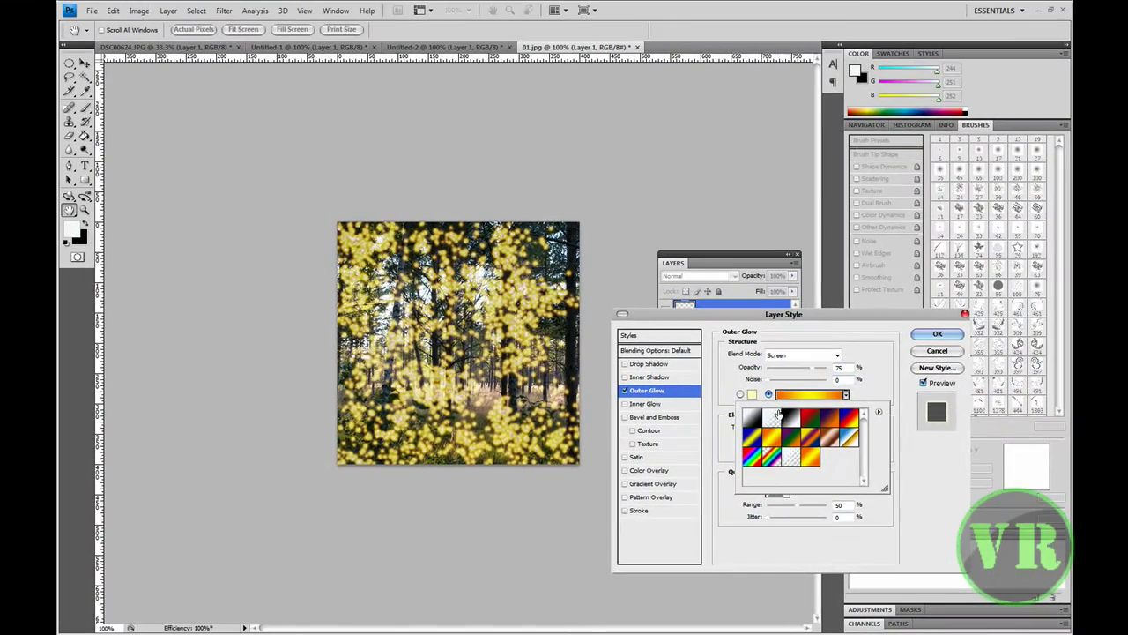
click(771, 368)
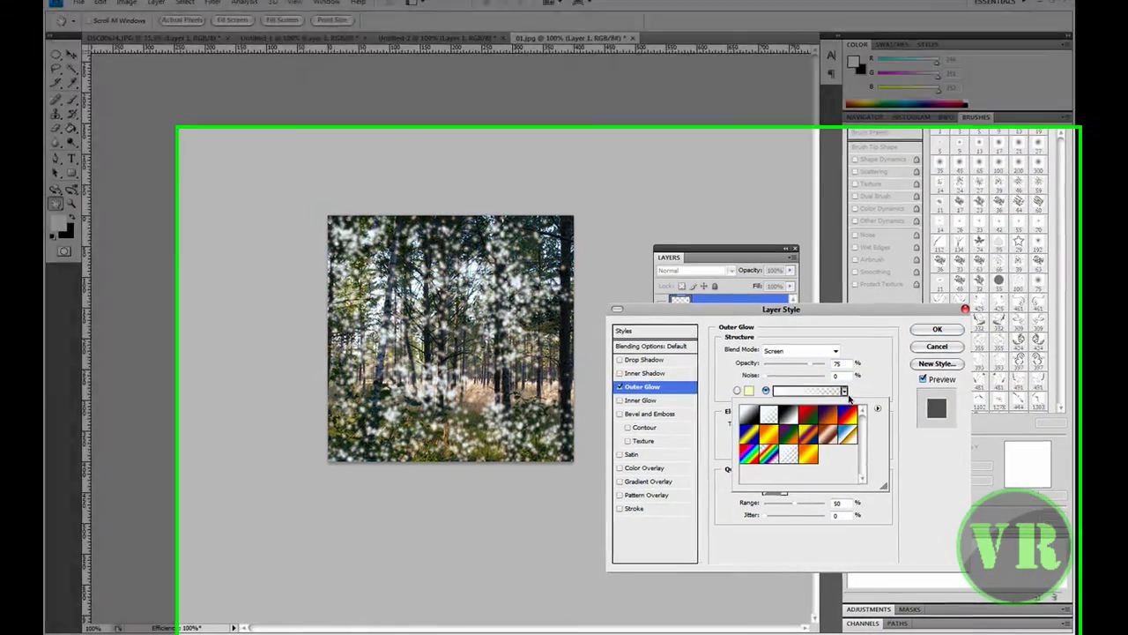
click(846, 396)
click(838, 330)
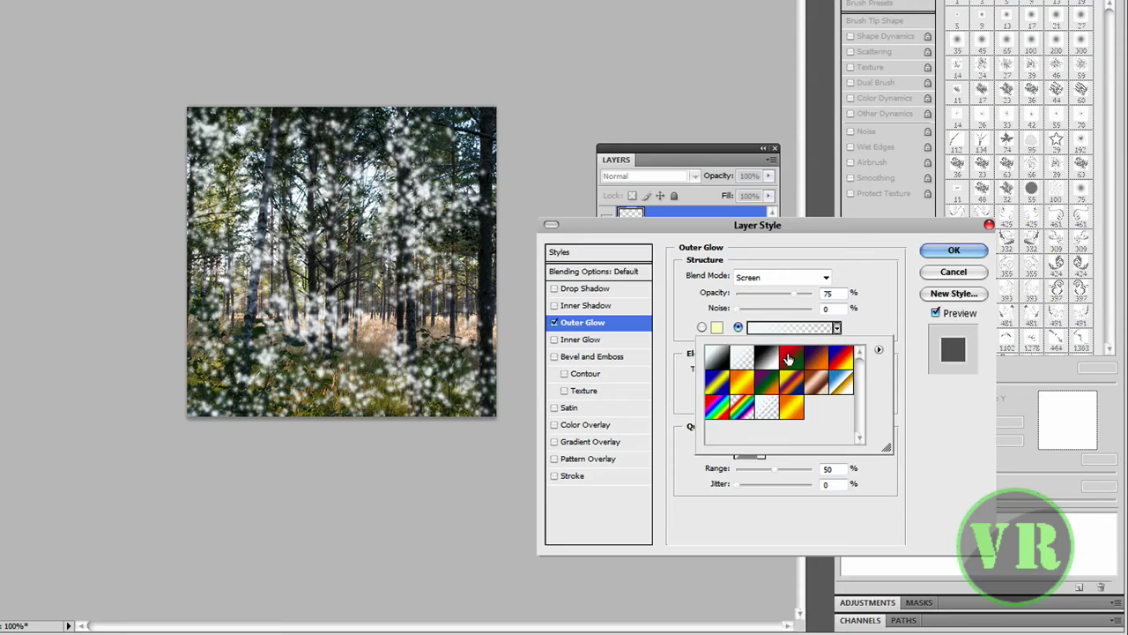
click(774, 358)
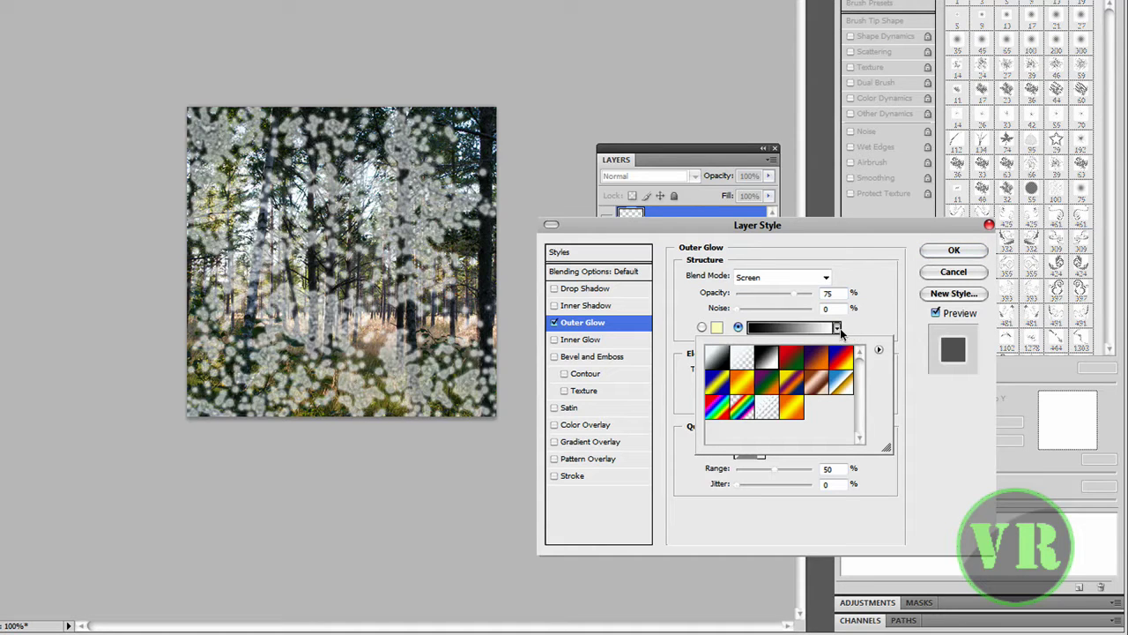
click(838, 329)
click(839, 327)
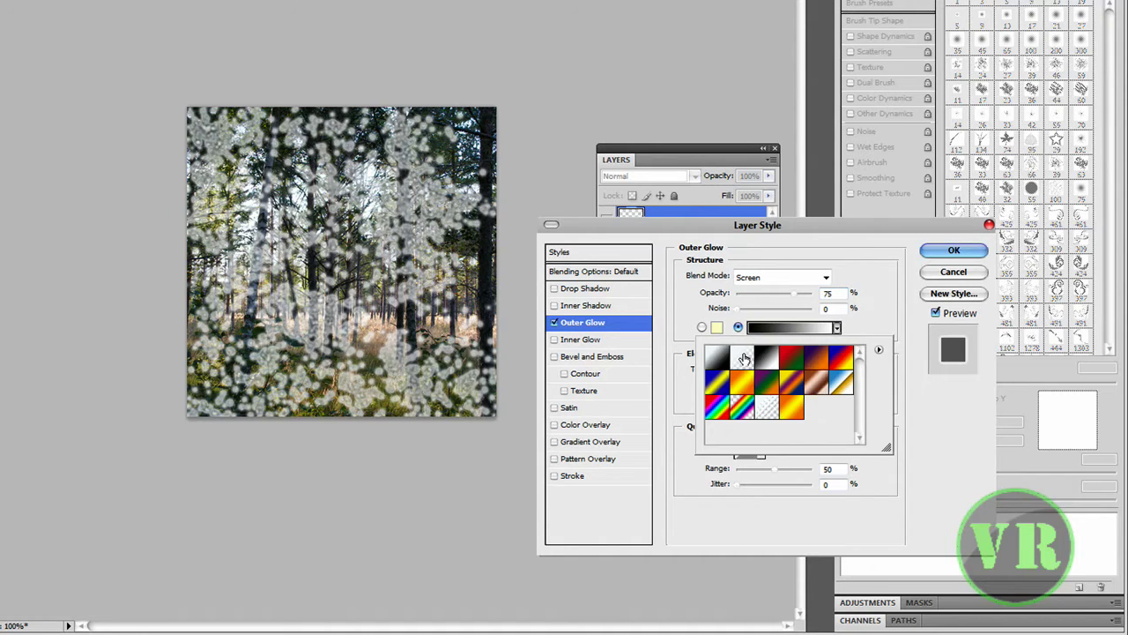
click(743, 356)
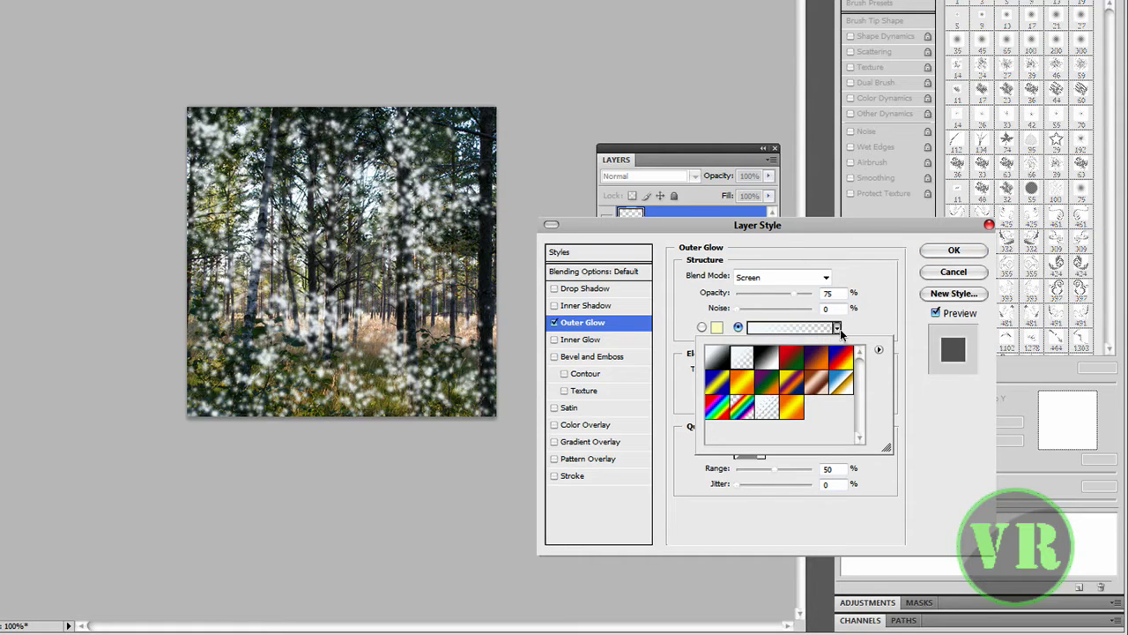
click(838, 329)
click(838, 328)
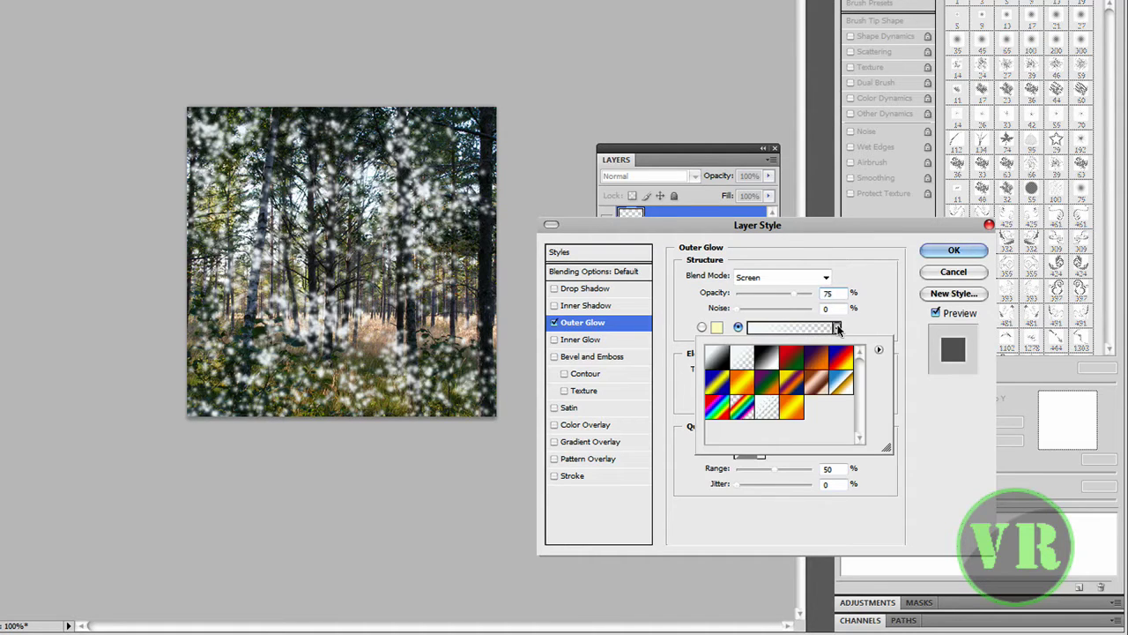
click(745, 384)
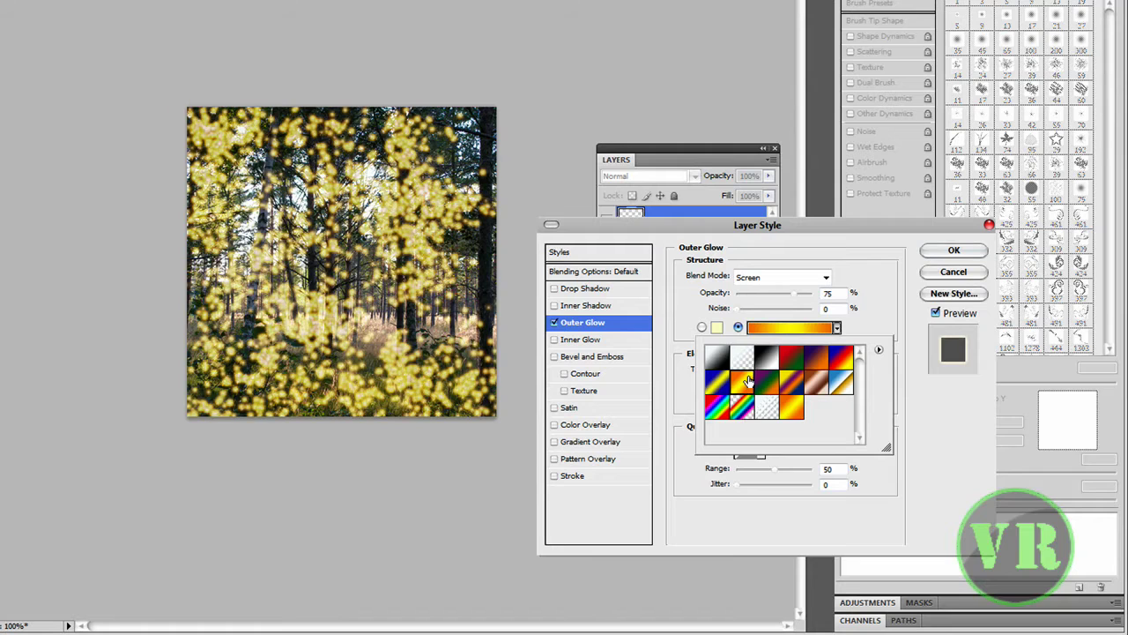
click(911, 383)
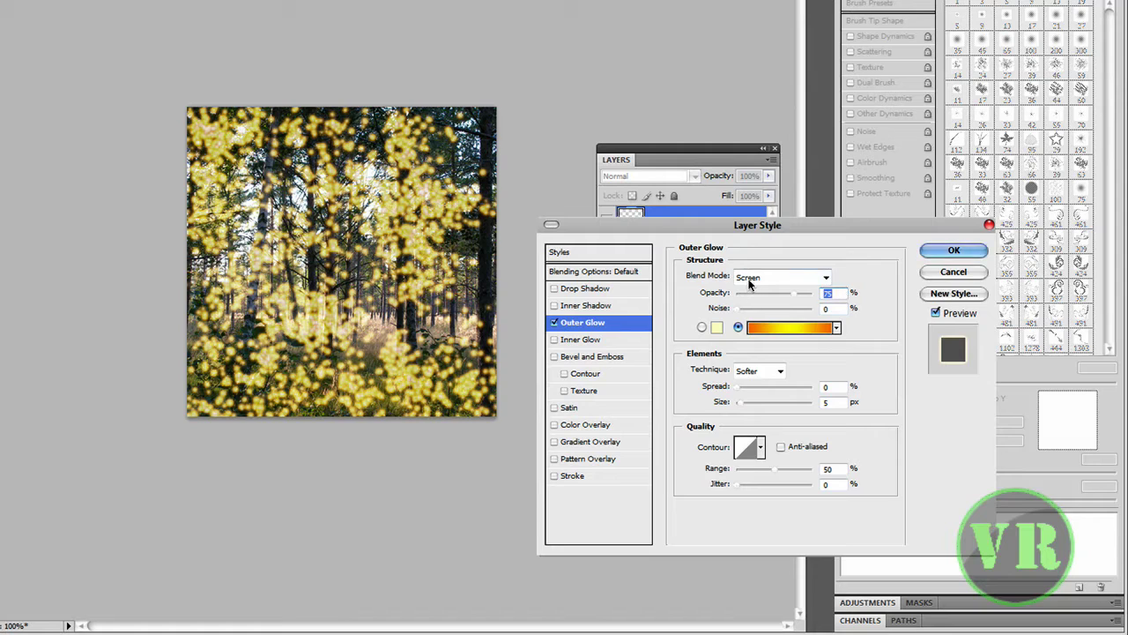
- Set the outer glow size to 250 px and apply it
key(Tab)
click(829, 386)
click(836, 403)
drag(740, 404, 908, 414)
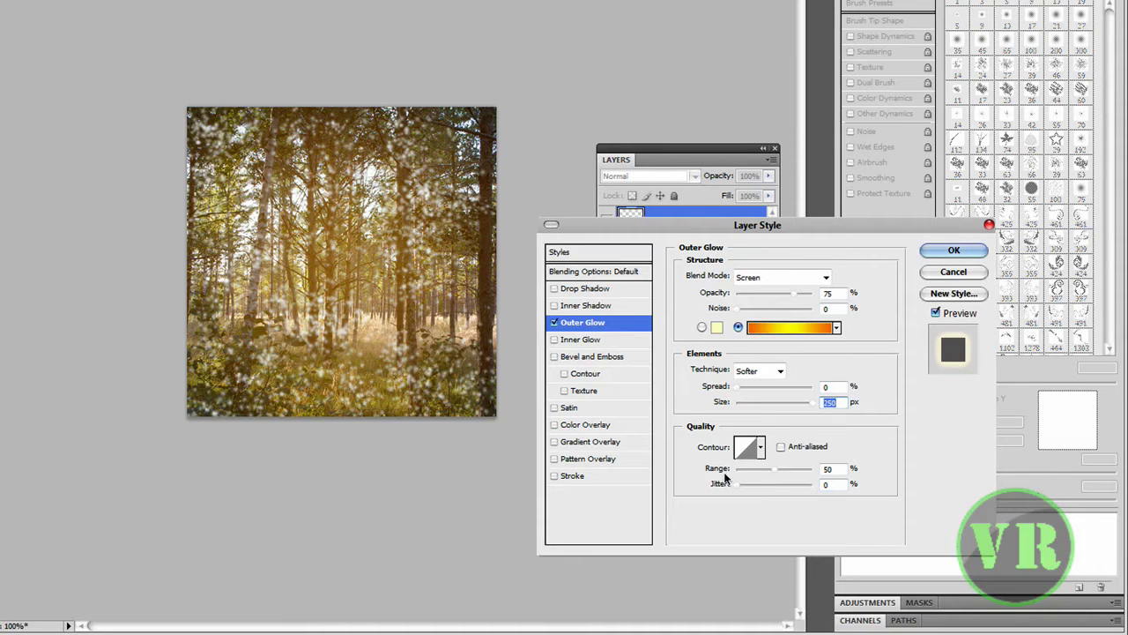
click(777, 474)
click(950, 250)
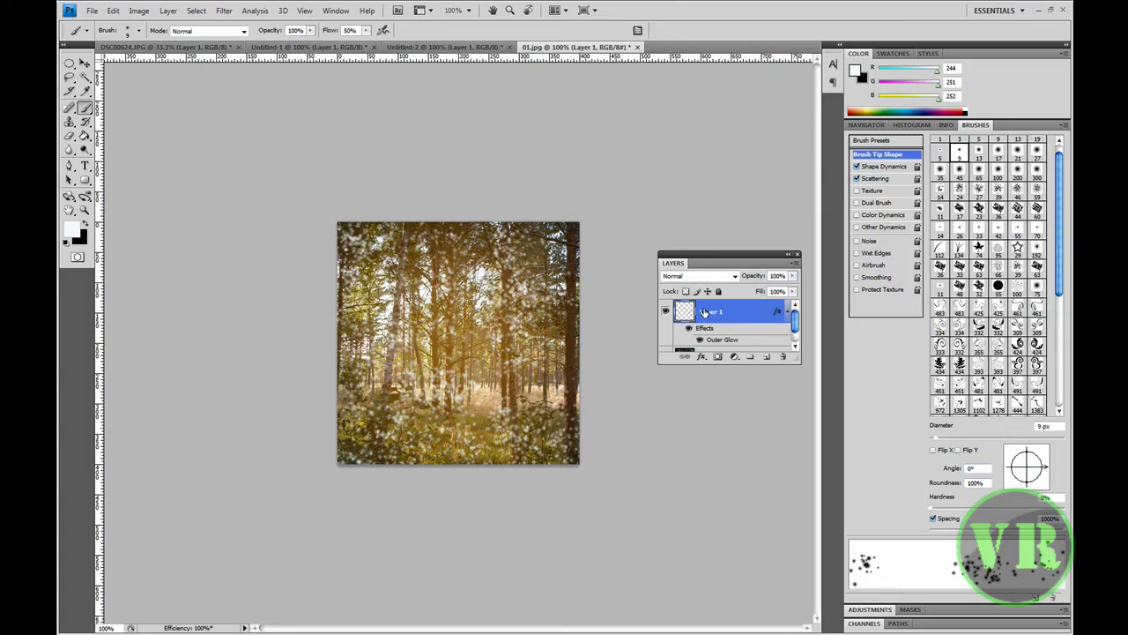
- Apply a Motion Blur of angle 63° and distance 50 pixels to the glowing dots on Layer 1
click(222, 12)
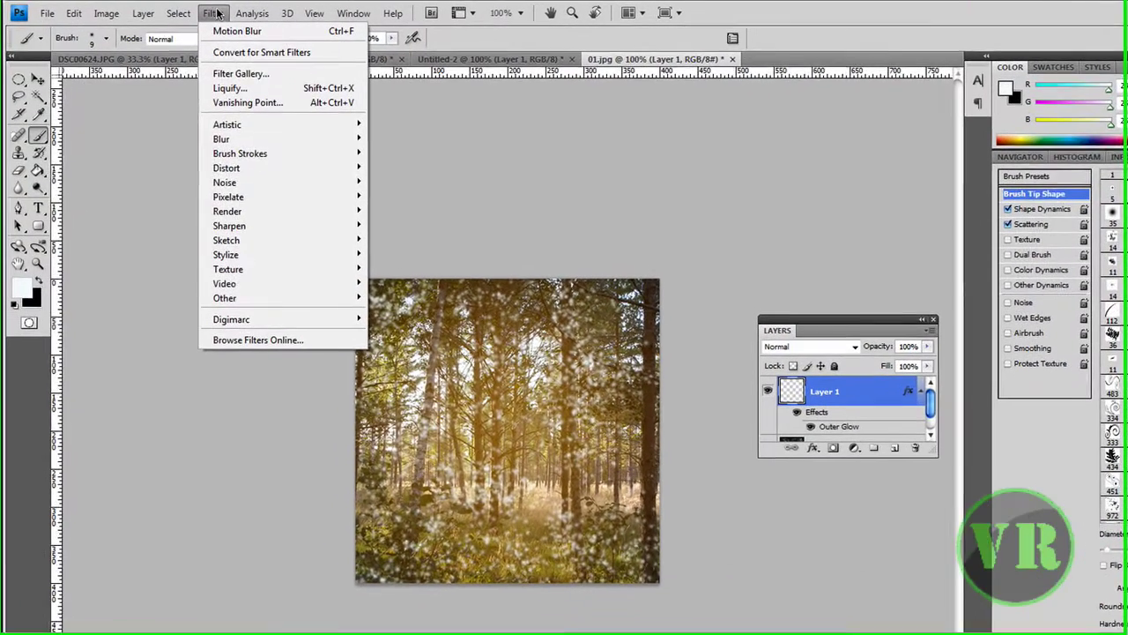
mouse_move(243, 143)
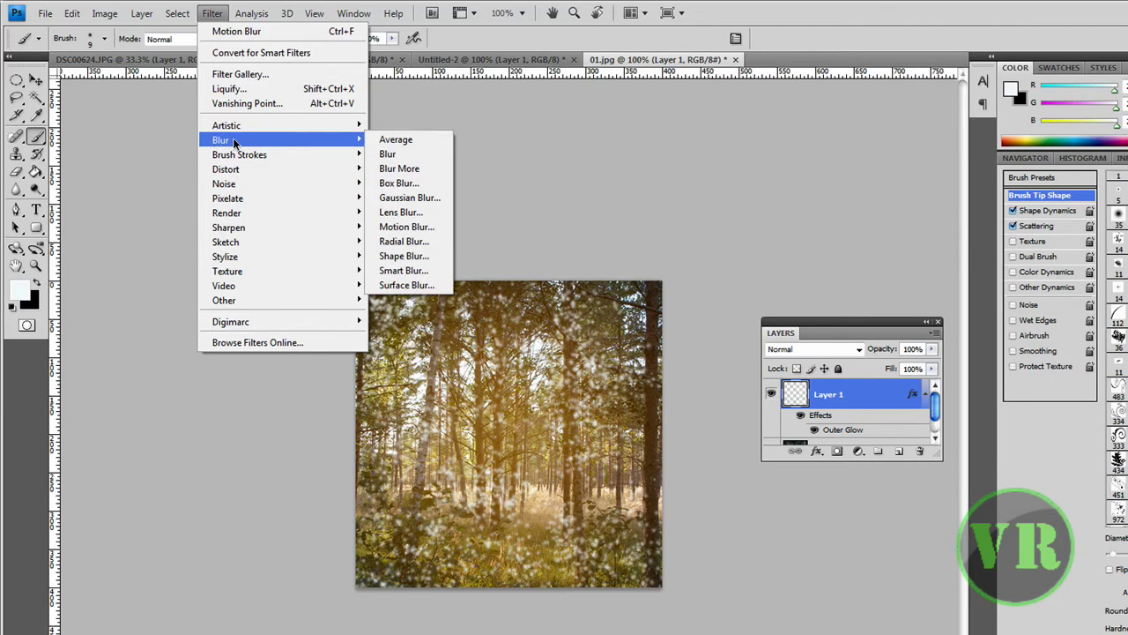
click(423, 226)
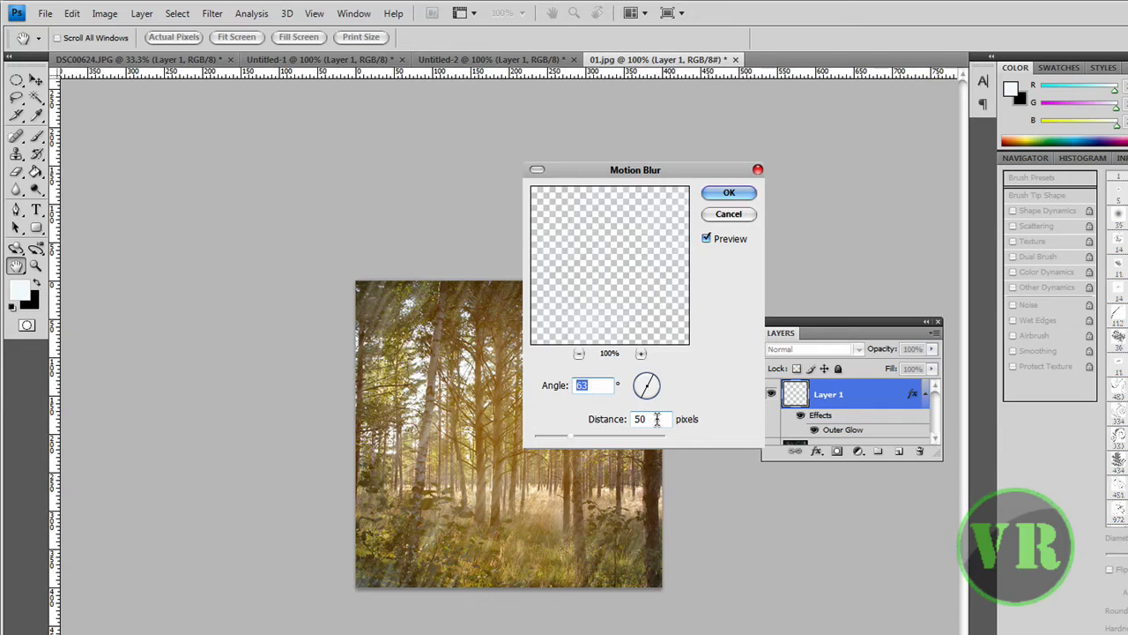
key(Tab)
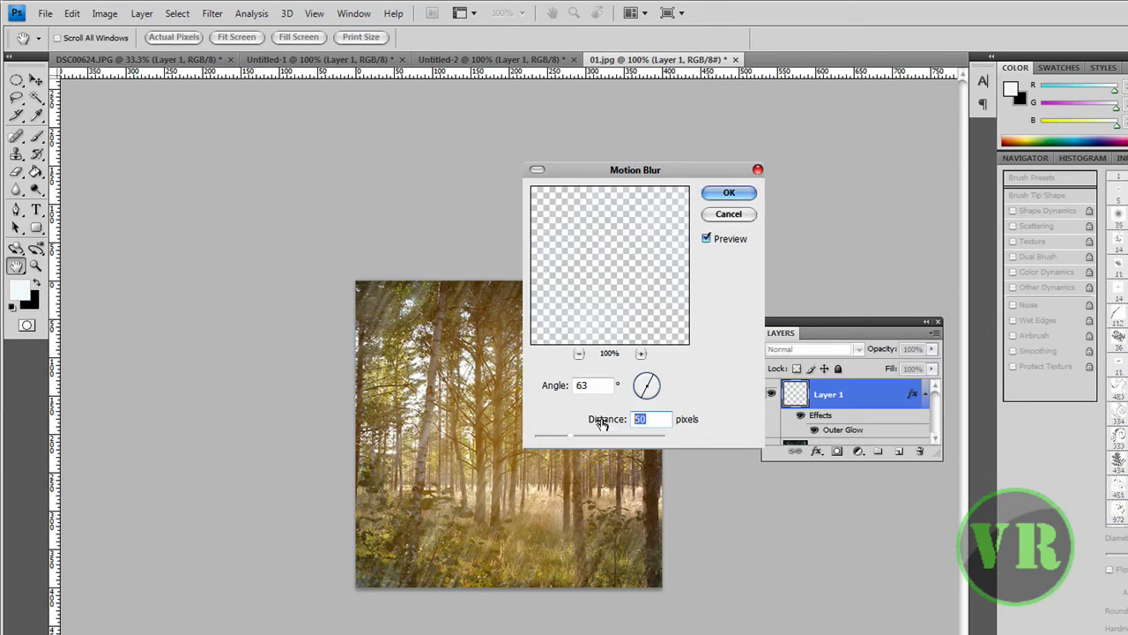
click(730, 194)
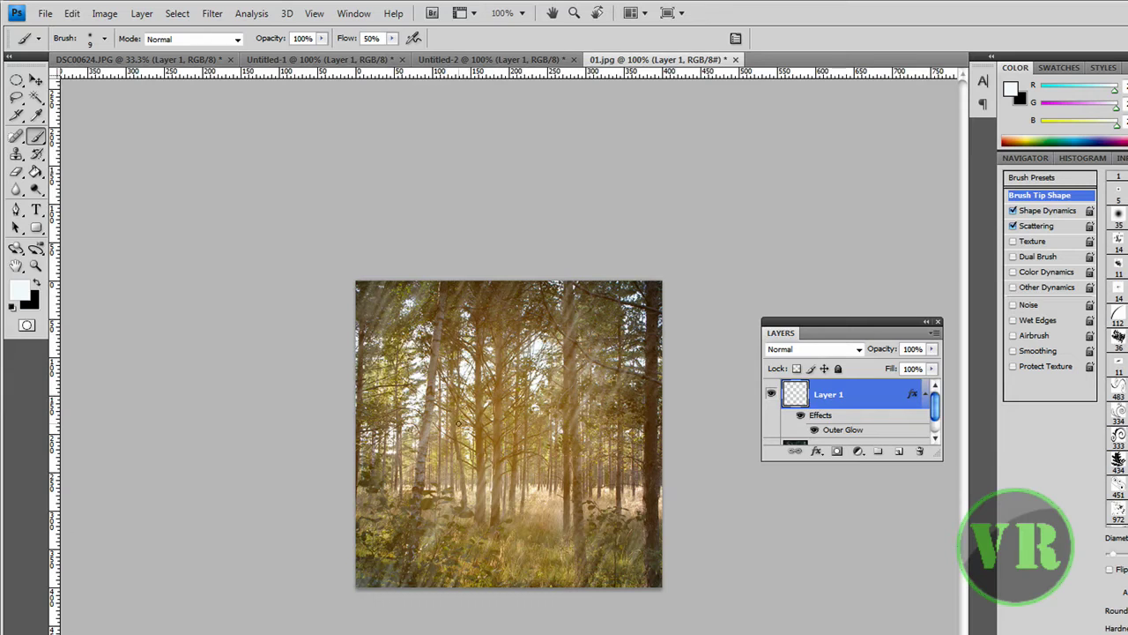
click(364, 59)
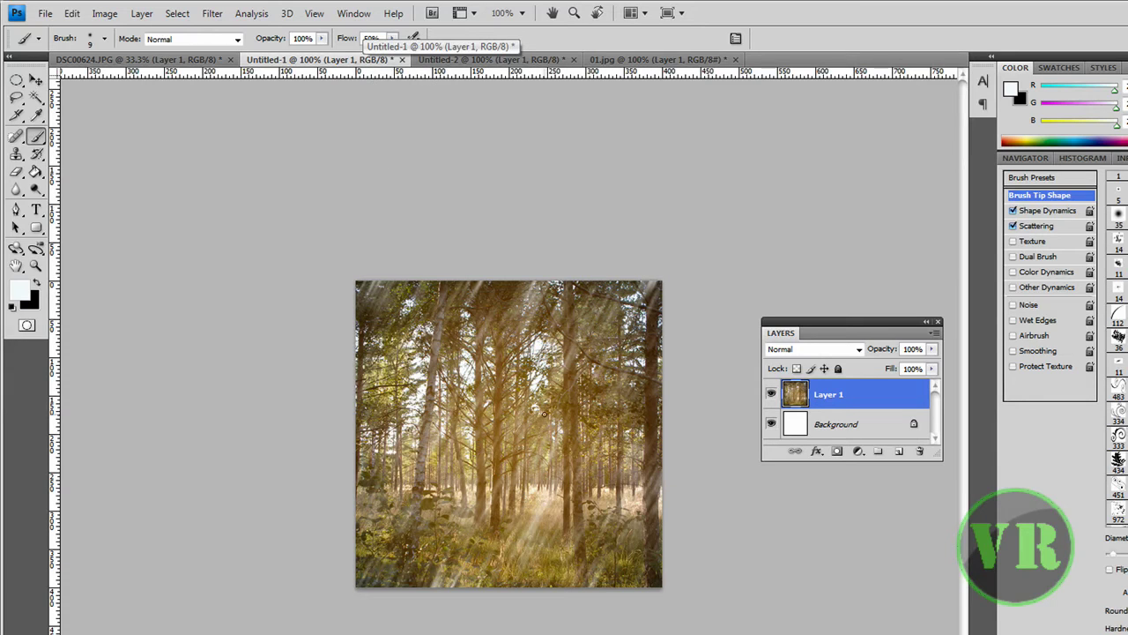
click(670, 62)
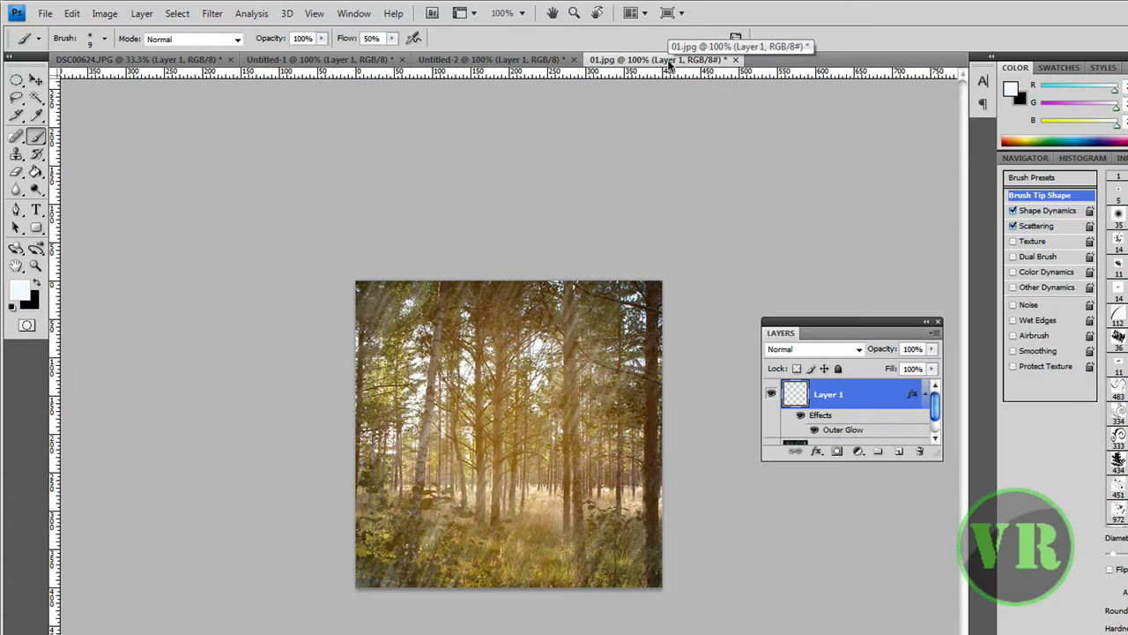
click(514, 61)
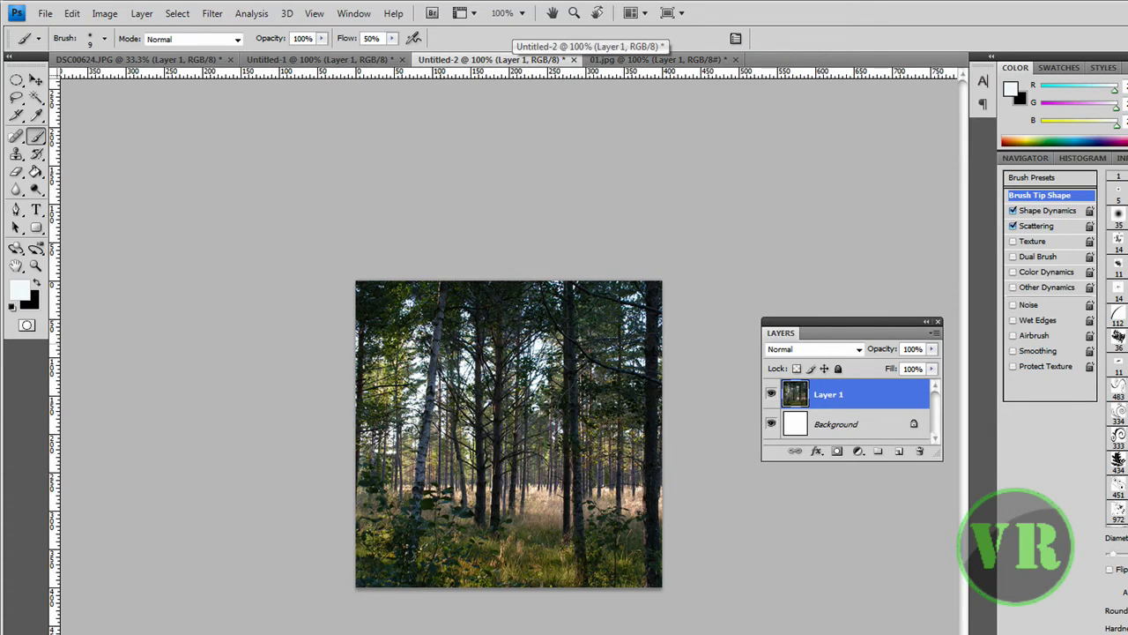
click(661, 61)
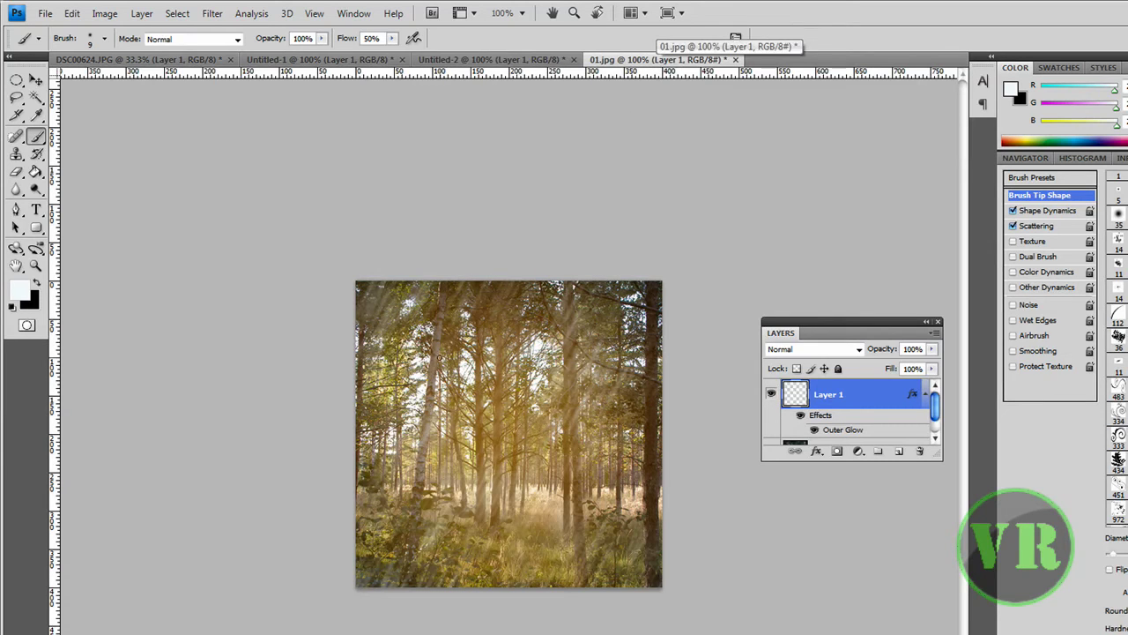
click(309, 59)
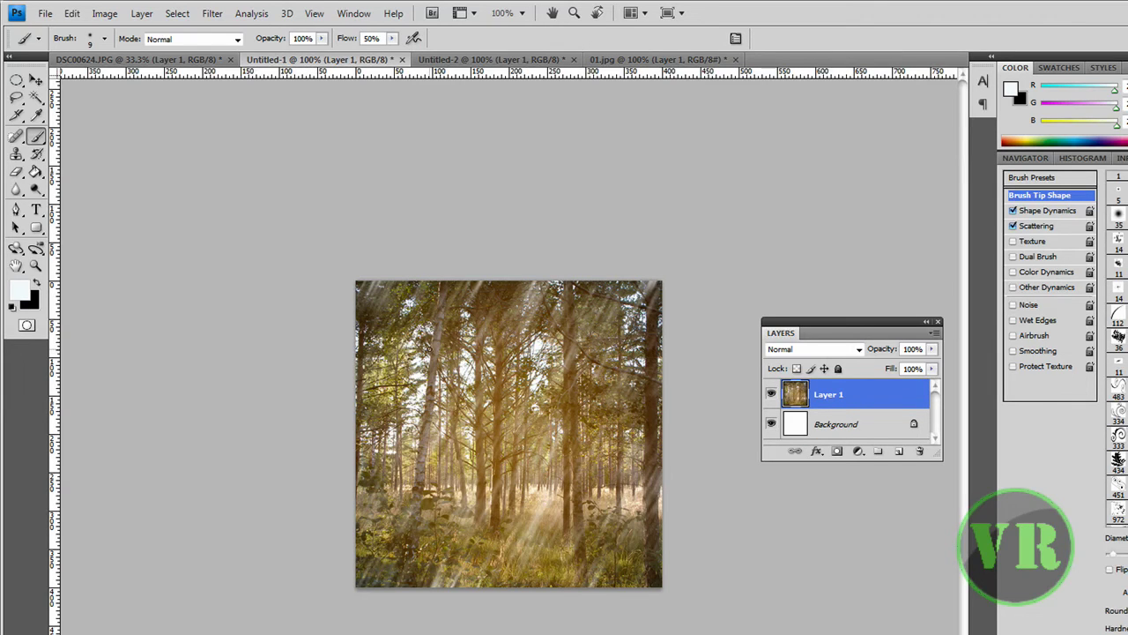
click(668, 61)
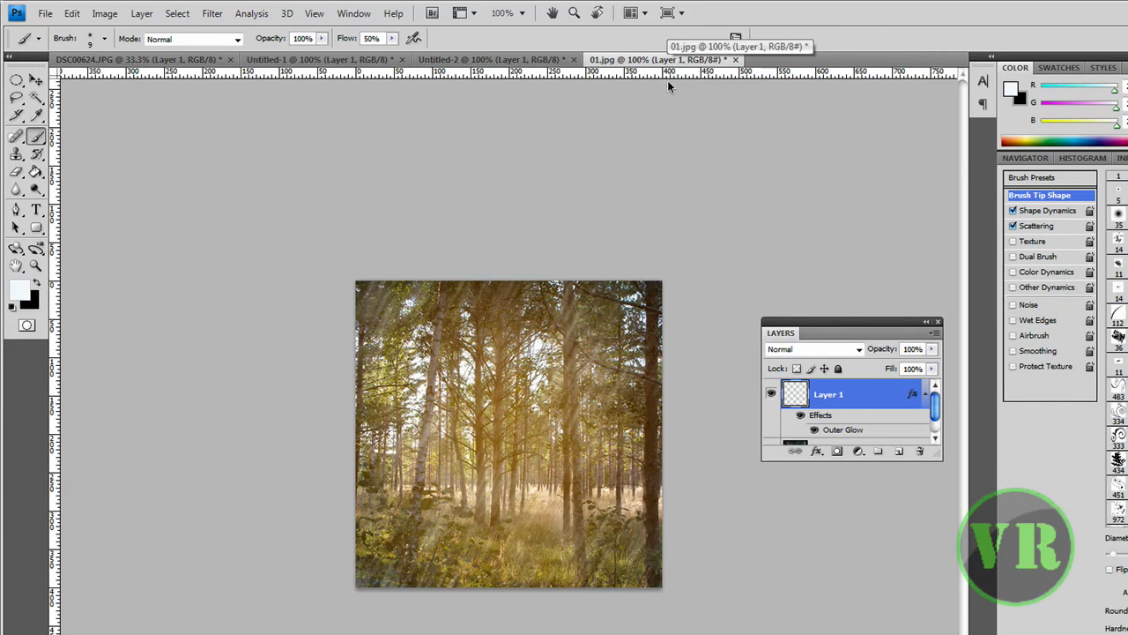